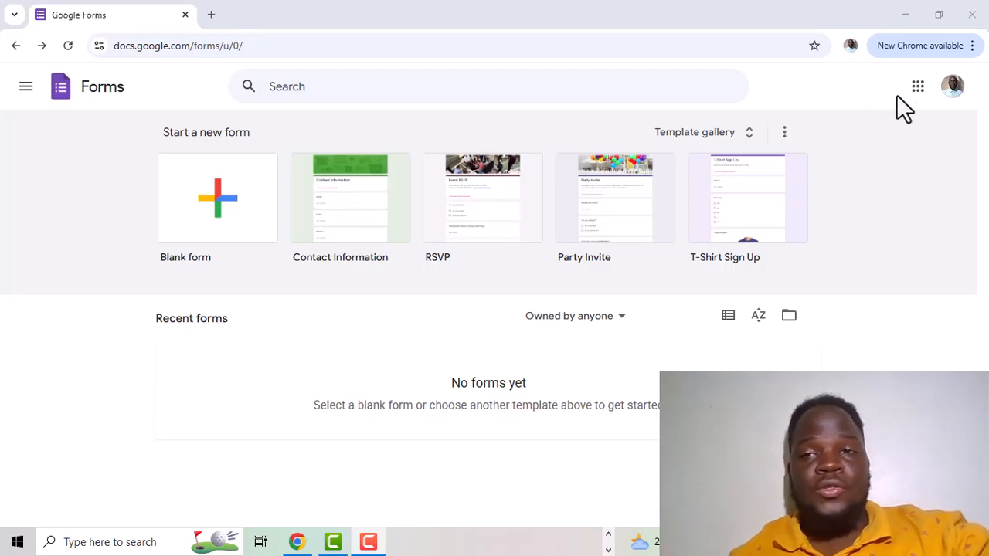
# Step: Look through the Google apps list for the Forms entry
pyautogui.click(919, 98)
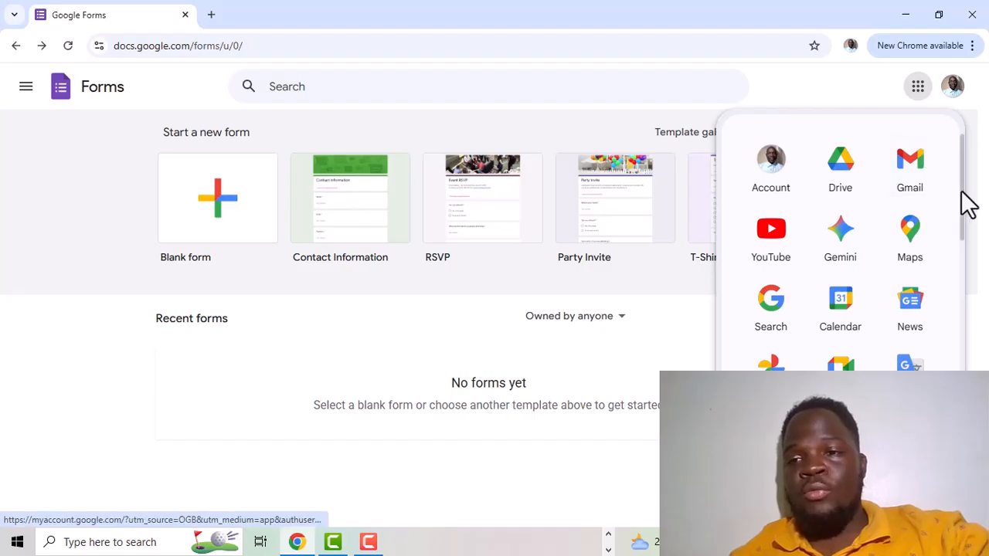
pyautogui.scroll(-4, 963, 201)
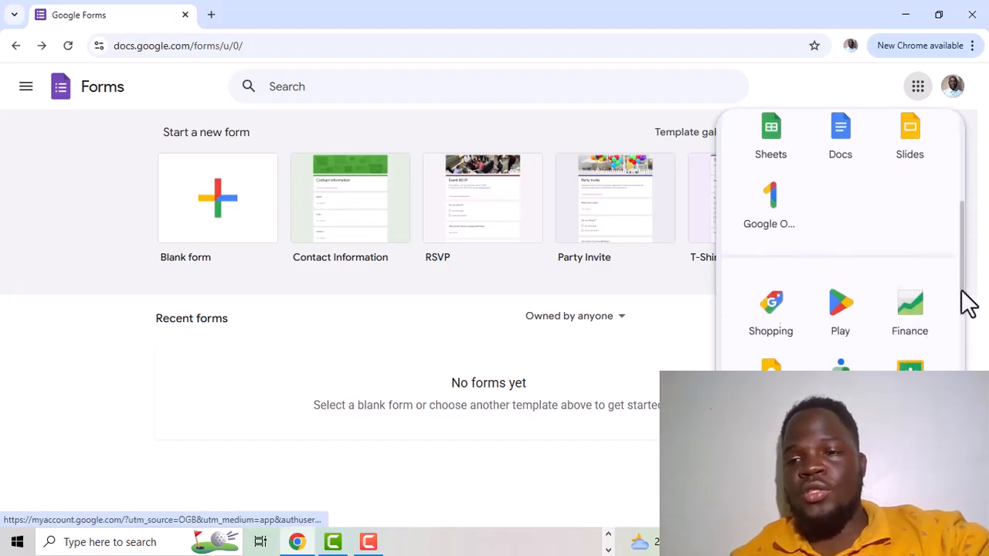
pyautogui.scroll(-3, 964, 325)
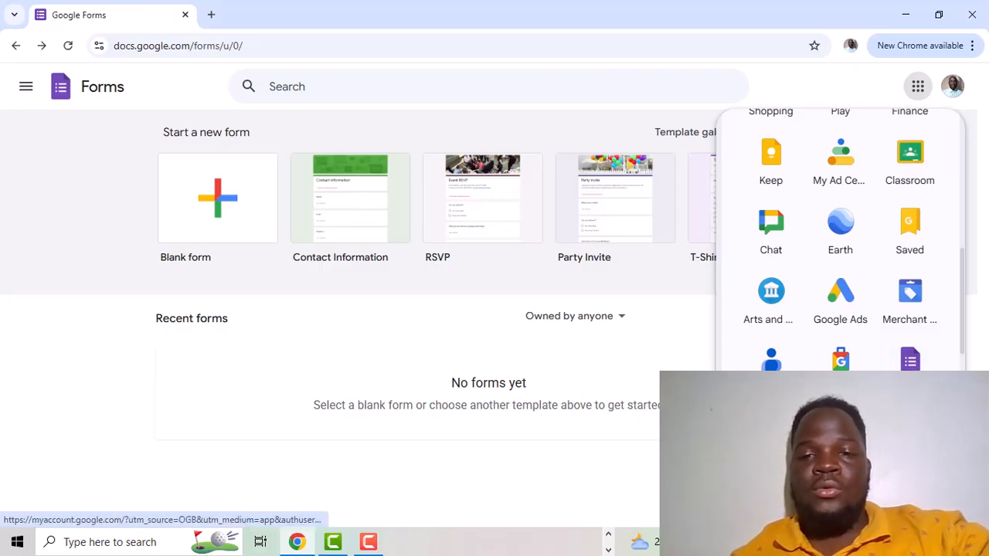
pyautogui.press('Escape')
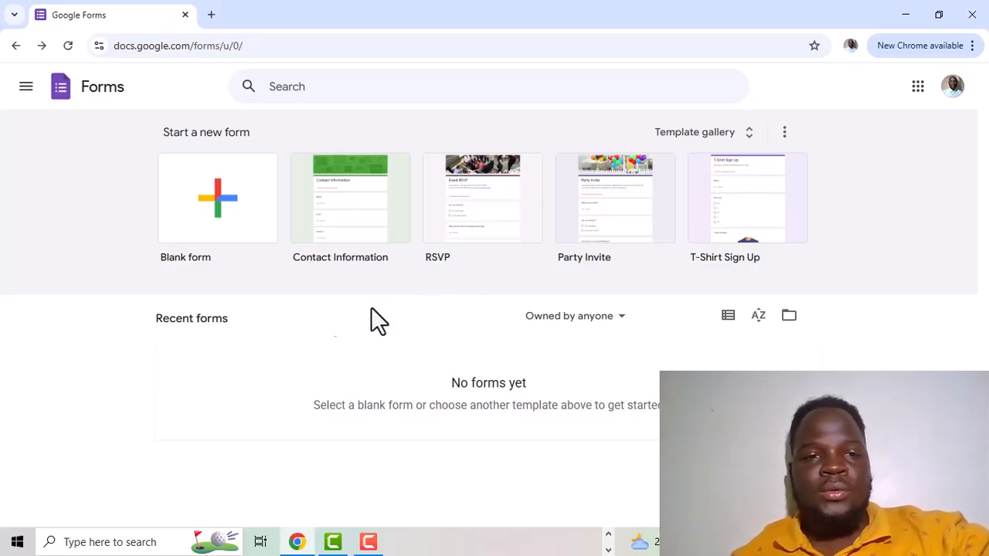
# Step: Create a new blank form and decline the introductory tour
pyautogui.click(218, 213)
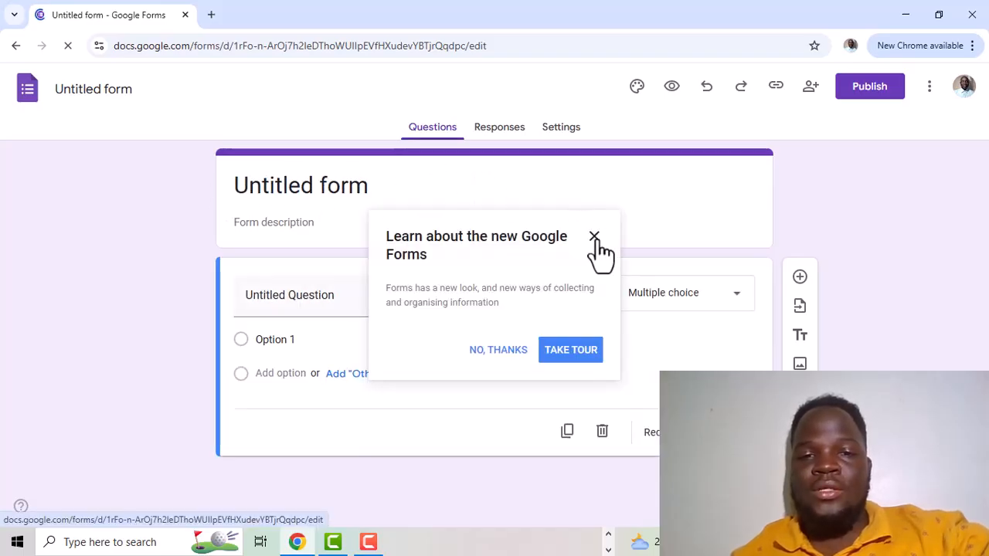
pyautogui.click(502, 350)
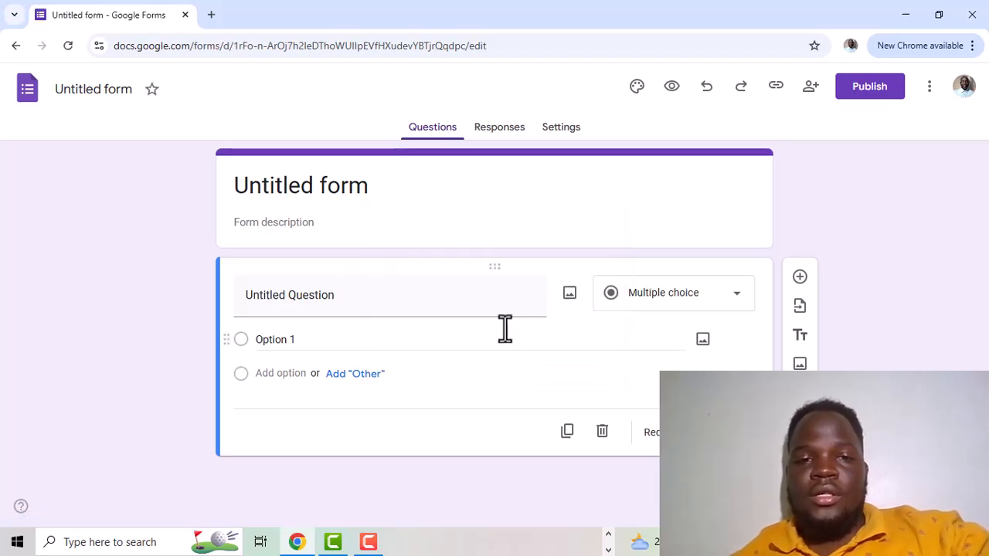
# Step: Replace the form's default title with "QUESTIONAIRE"
pyautogui.click(477, 178)
pyautogui.press('BackSpace')
pyautogui.press('BackSpace')
pyautogui.press('BackSpace')
pyautogui.press('BackSpace')
pyautogui.press('BackSpace')
pyautogui.press('BackSpace')
pyautogui.press('BackSpace')
pyautogui.press('BackSpace')
pyautogui.press('BackSpace')
pyautogui.press('BackSpace')
pyautogui.press('BackSpace')
pyautogui.press('BackSpace')
pyautogui.press('BackSpace')
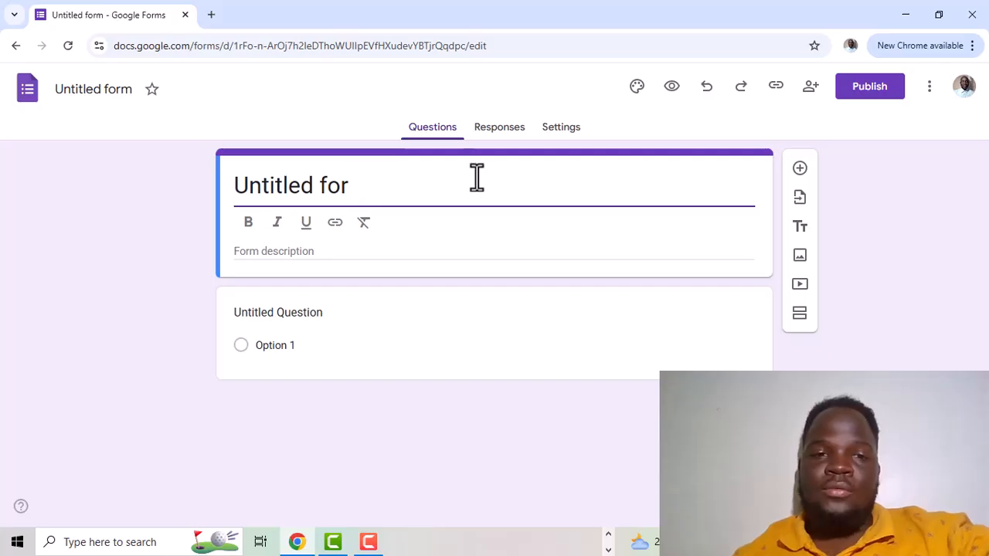
pyautogui.hotkey('ctrl', 'z')
pyautogui.write('QUES')
pyautogui.press('BackSpace')
pyautogui.press('BackSpace')
pyautogui.press('BackSpace')
pyautogui.press('BackSpace')
pyautogui.press('BackSpace')
pyautogui.press('BackSpace')
pyautogui.press('BackSpace')
pyautogui.press('BackSpace')
pyautogui.press('BackSpace')
pyautogui.press('BackSpace')
pyautogui.press('BackSpace')
pyautogui.press('BackSpace')
pyautogui.press('BackSpace')
pyautogui.press('BackSpace')
pyautogui.press('BackSpace')
pyautogui.press('BackSpace')
pyautogui.press('BackSpace')
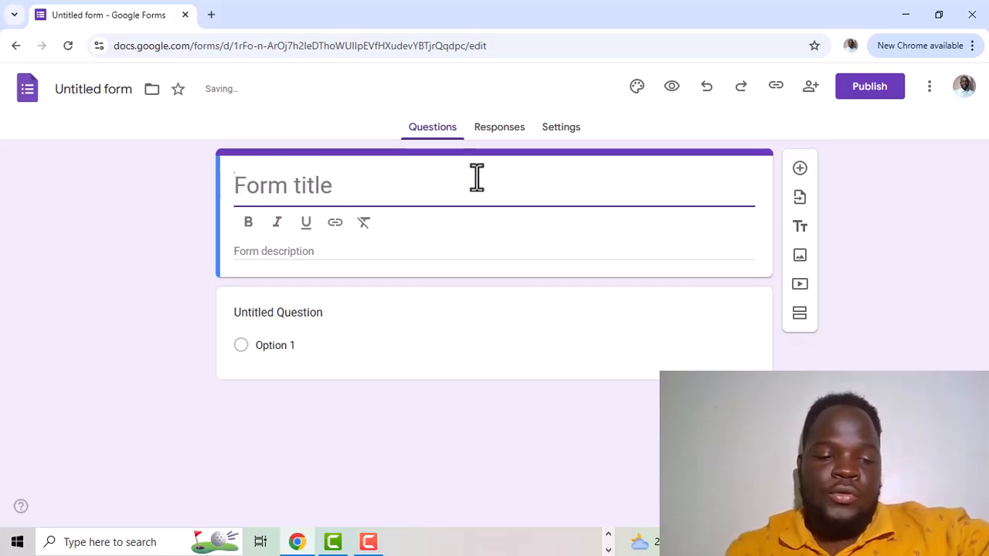
pyautogui.hotkey('ctrl', 'z')
pyautogui.write('QUES')
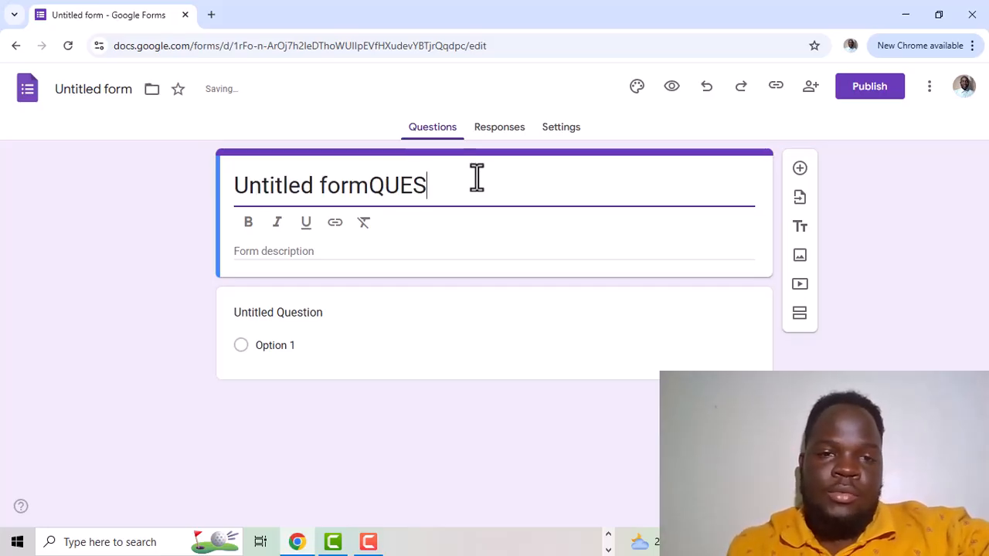
pyautogui.press('BackSpace')
pyautogui.press('BackSpace')
pyautogui.press('BackSpace')
pyautogui.press('BackSpace')
pyautogui.press('BackSpace')
pyautogui.press('BackSpace')
pyautogui.press('BackSpace')
pyautogui.press('BackSpace')
pyautogui.press('BackSpace')
pyautogui.press('BackSpace')
pyautogui.press('BackSpace')
pyautogui.press('BackSpace')
pyautogui.press('BackSpace')
pyautogui.press('BackSpace')
pyautogui.press('BackSpace')
pyautogui.press('BackSpace')
pyautogui.press('BackSpace')
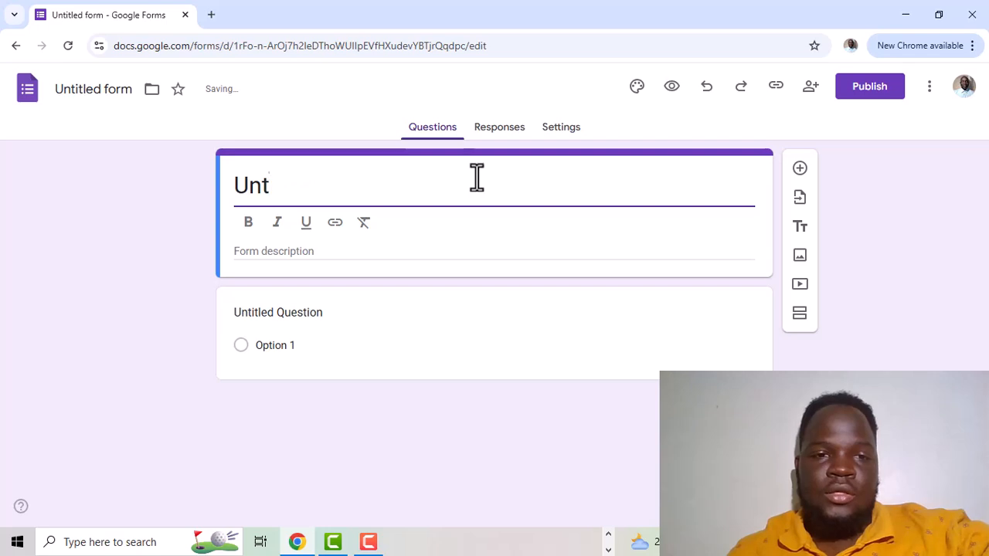
pyautogui.hotkey('ctrl', 'z')
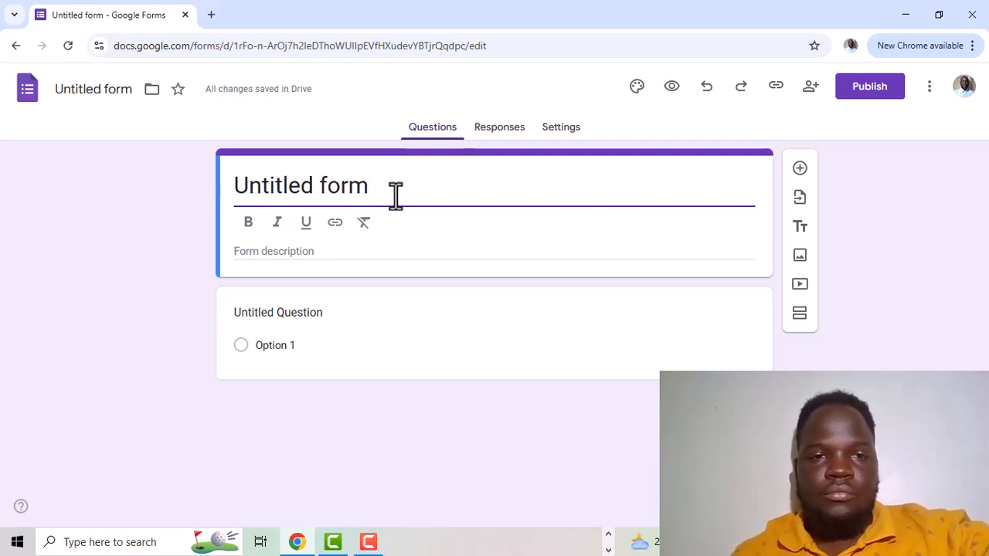
pyautogui.write('Q')
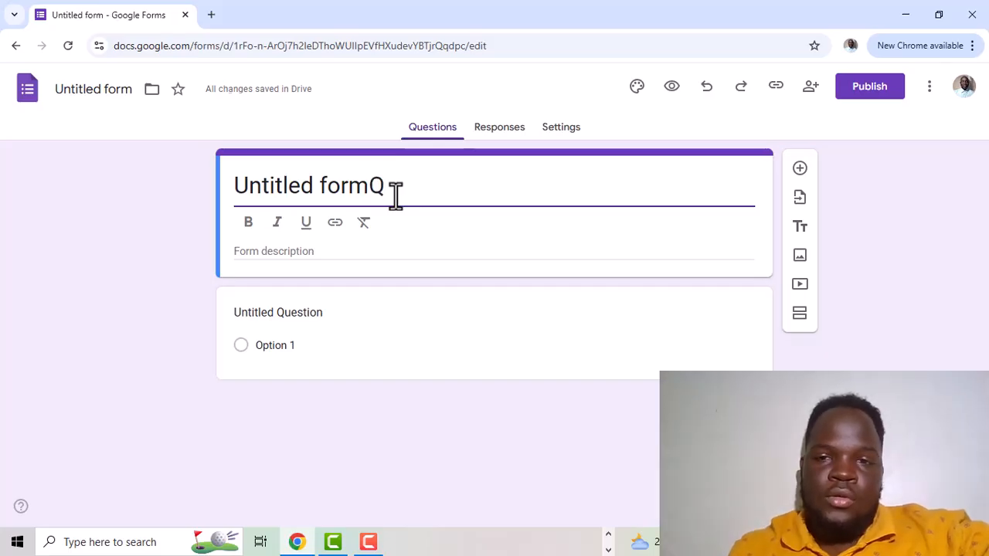
pyautogui.press('BackSpace')
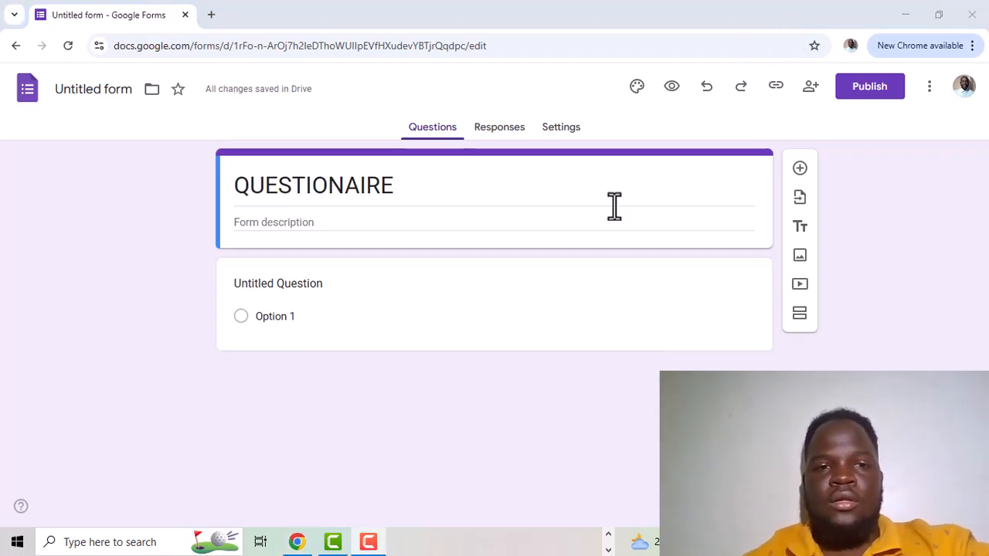
# Step: Enter the form description "RESEARCH ON THE STANDARDS OF LIVING OF UGANDANS"
pyautogui.click(485, 223)
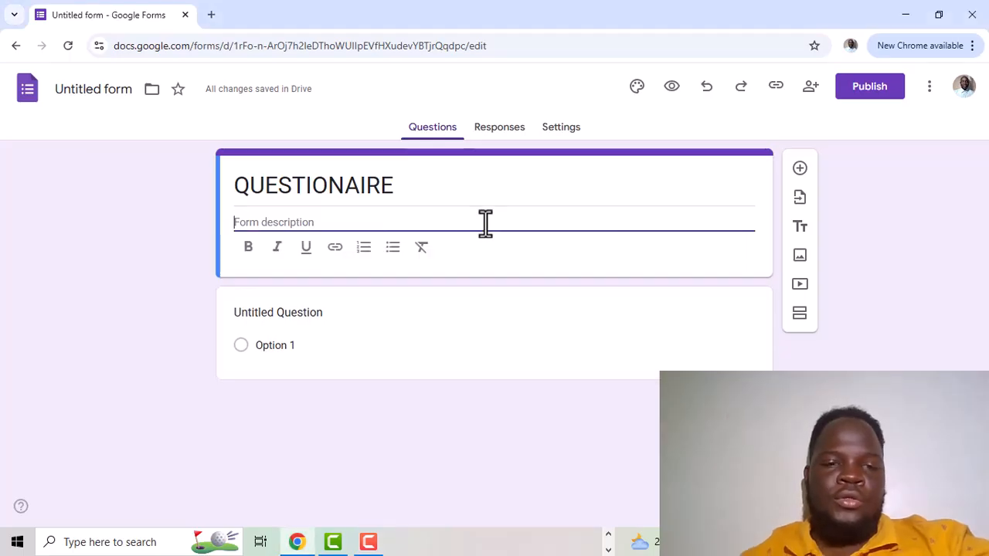
pyautogui.write('RESA')
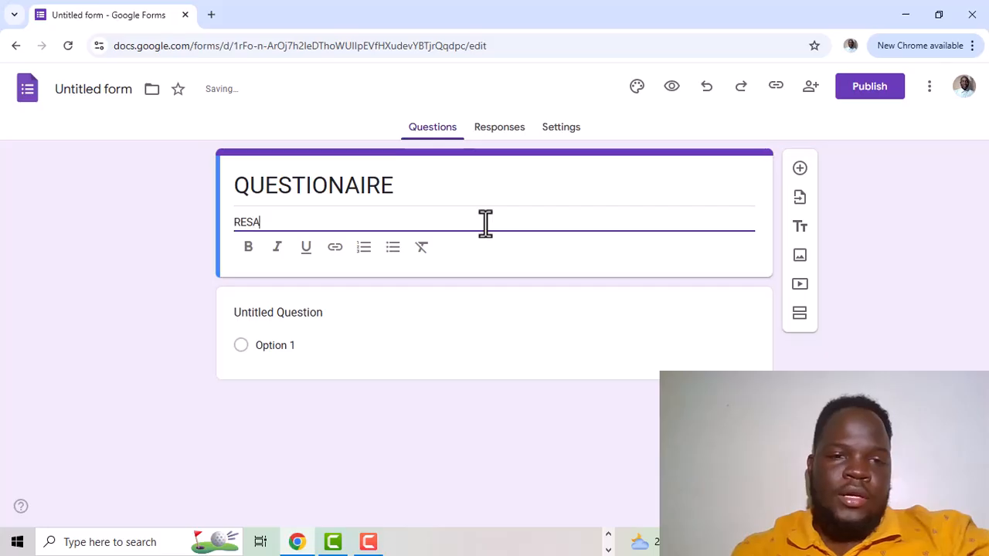
pyautogui.press('BackSpace')
pyautogui.write('EARCH')
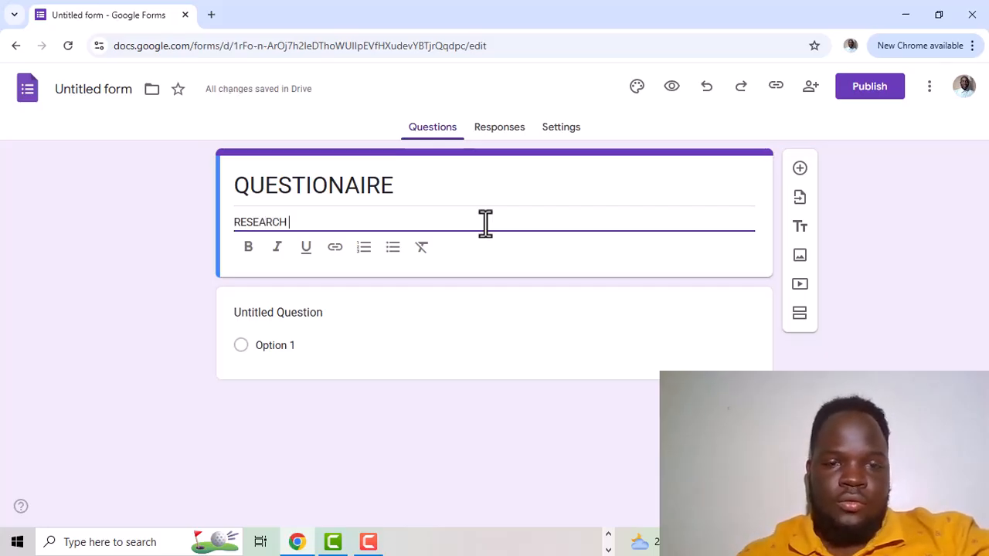
pyautogui.write(' ON ')
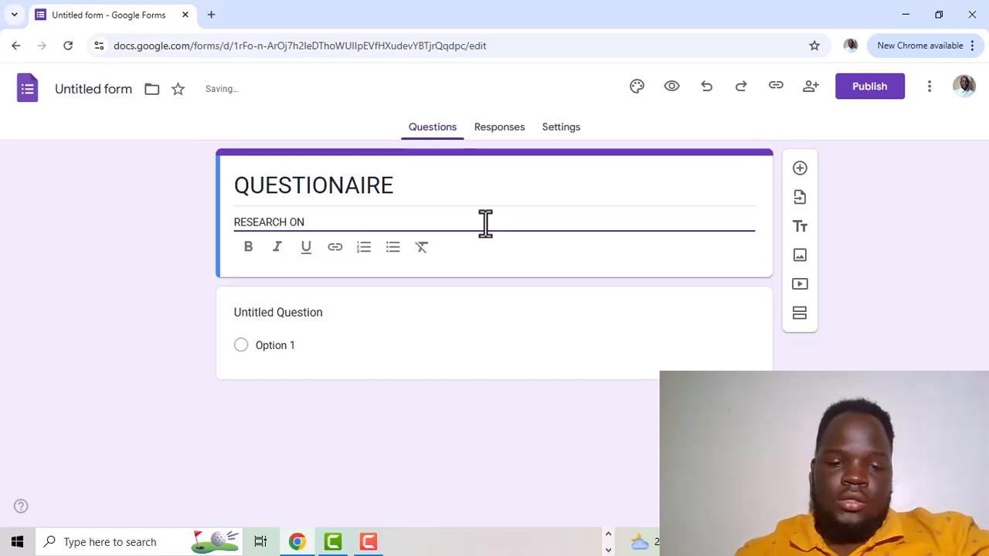
pyautogui.write('THE')
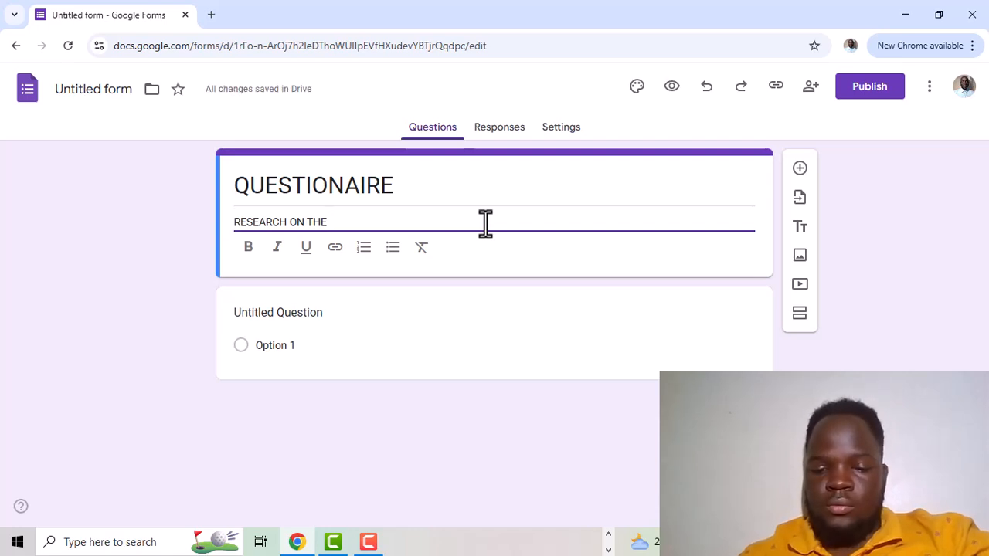
pyautogui.write(' STA')
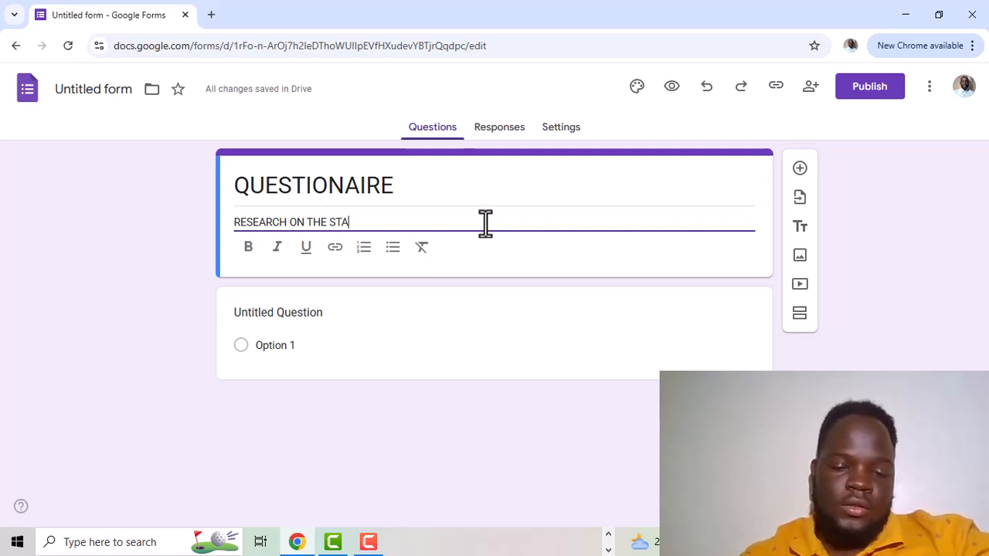
pyautogui.write('NDARDS ')
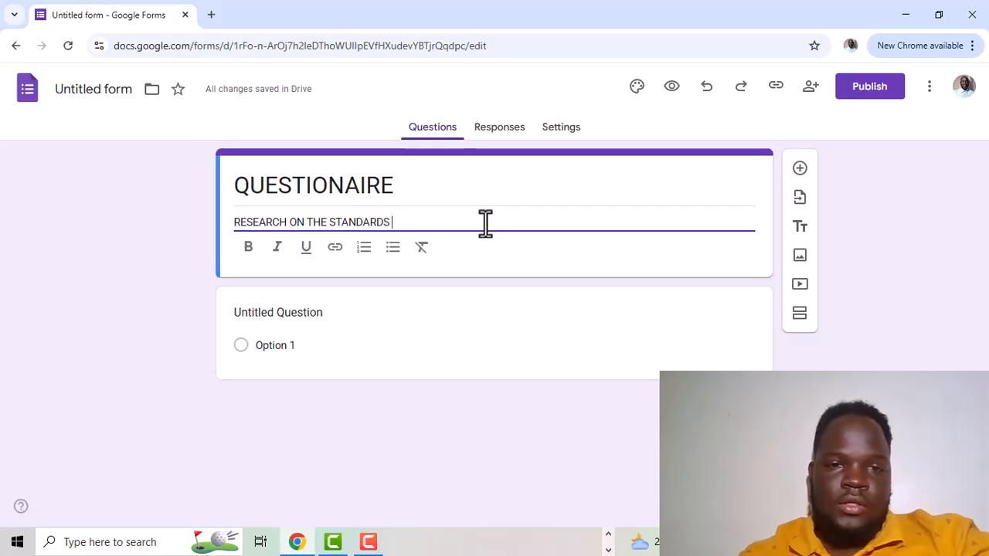
pyautogui.write('OF L')
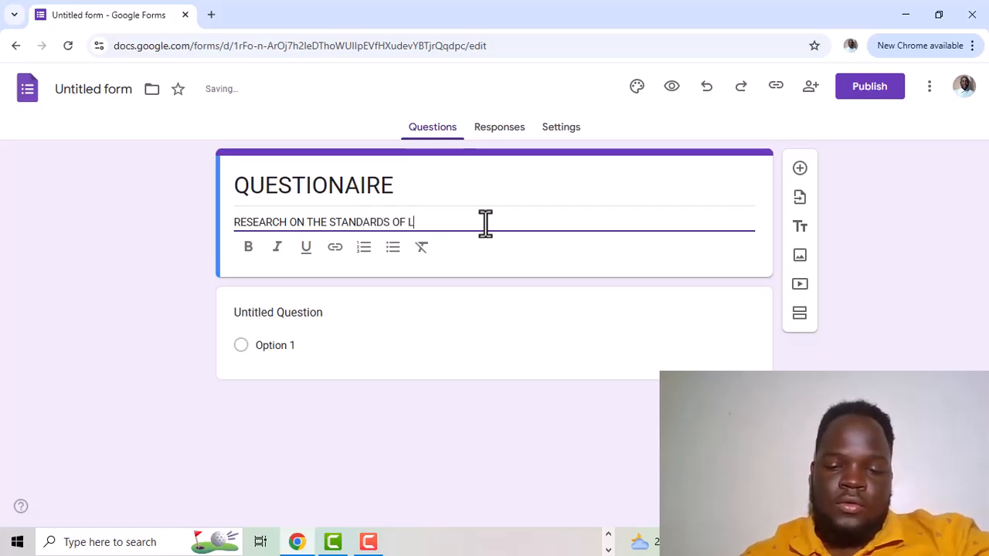
pyautogui.write('IVING')
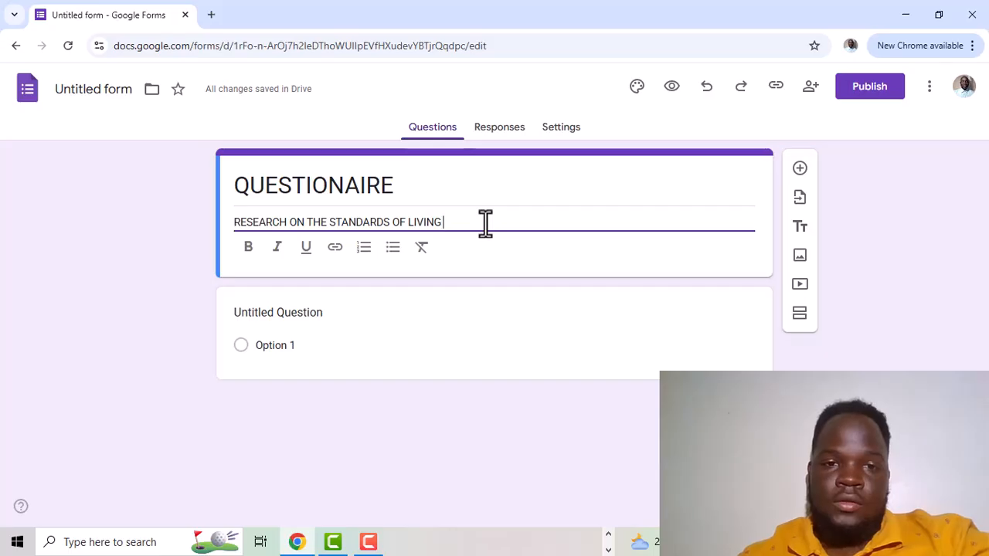
pyautogui.write(' OF UGANDANS')
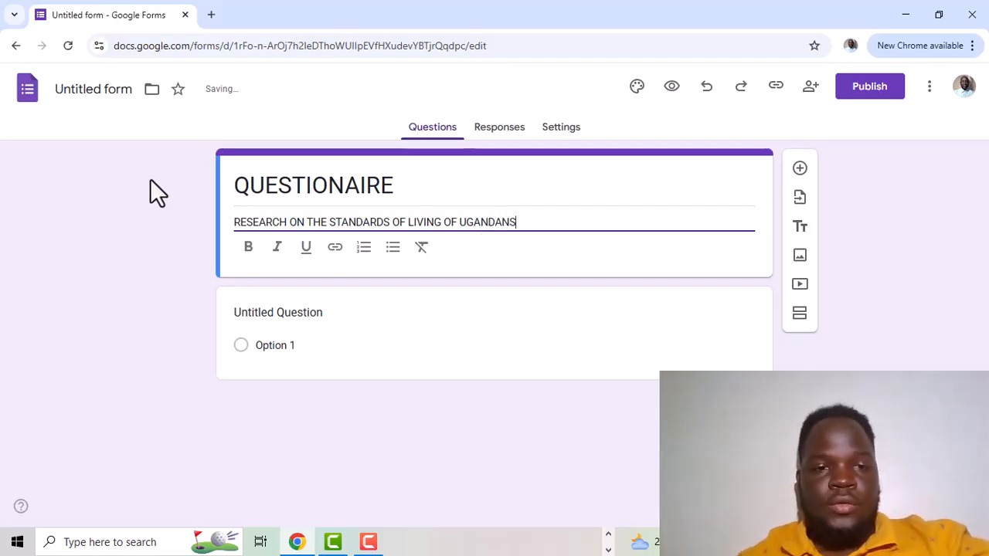
# Step: Format the entire form description as bold, italic and underlined
pyautogui.click(246, 248)
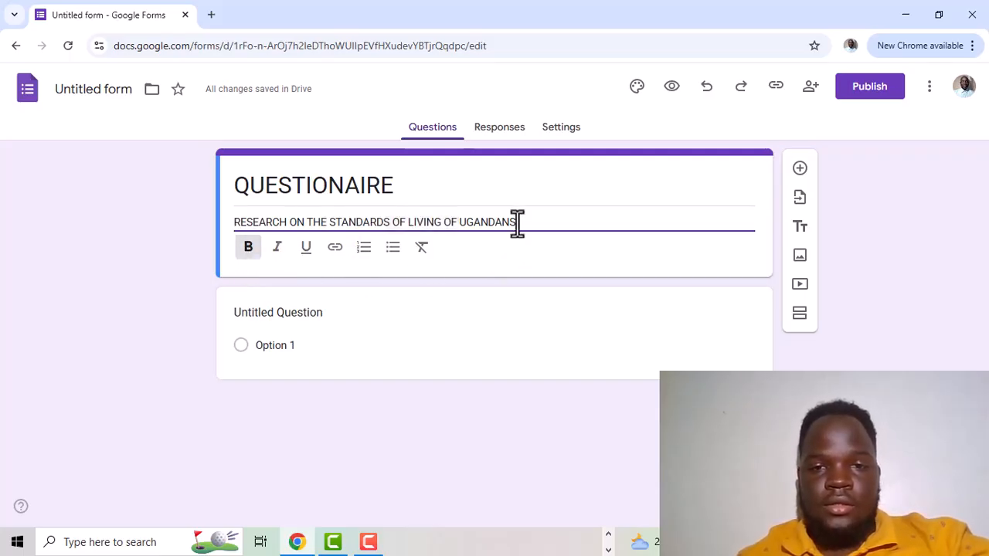
pyautogui.moveTo(524, 222); pyautogui.dragTo(344, 230)
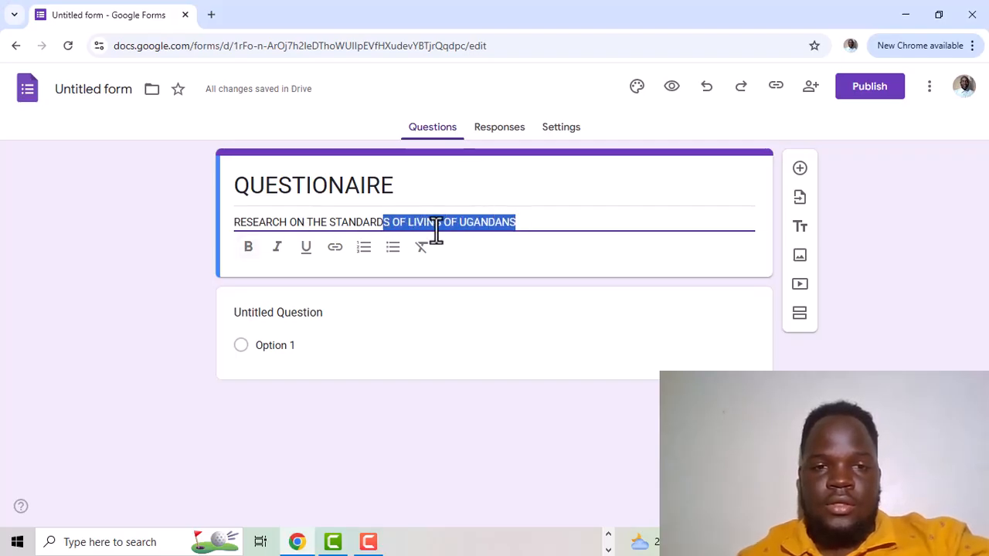
pyautogui.click(525, 224)
pyautogui.moveTo(524, 222); pyautogui.dragTo(202, 235)
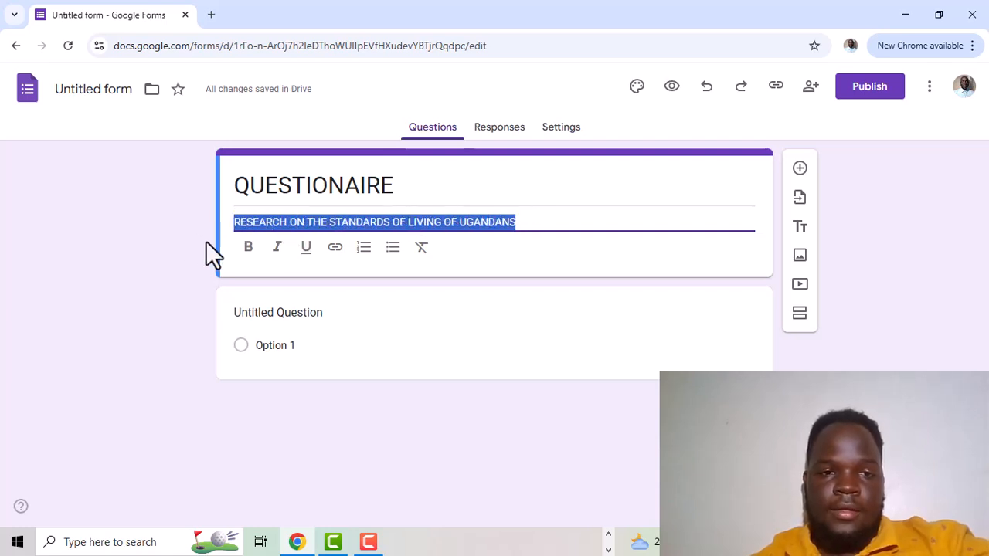
pyautogui.click(248, 247)
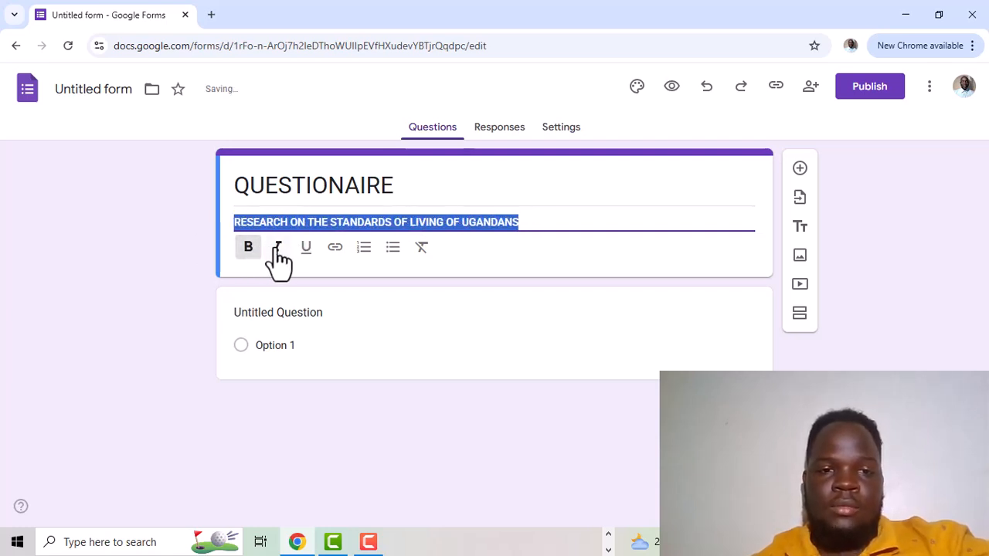
pyautogui.click(276, 247)
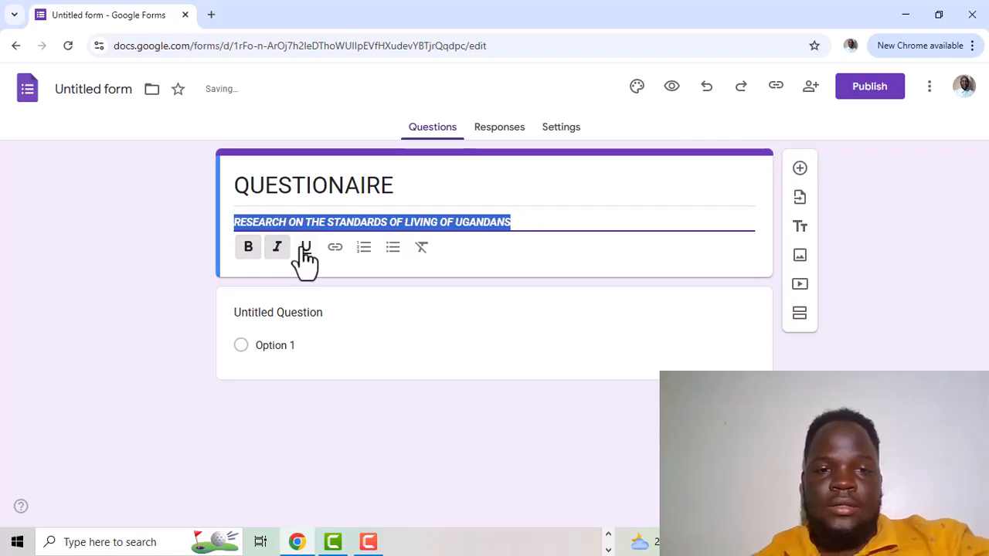
pyautogui.click(305, 247)
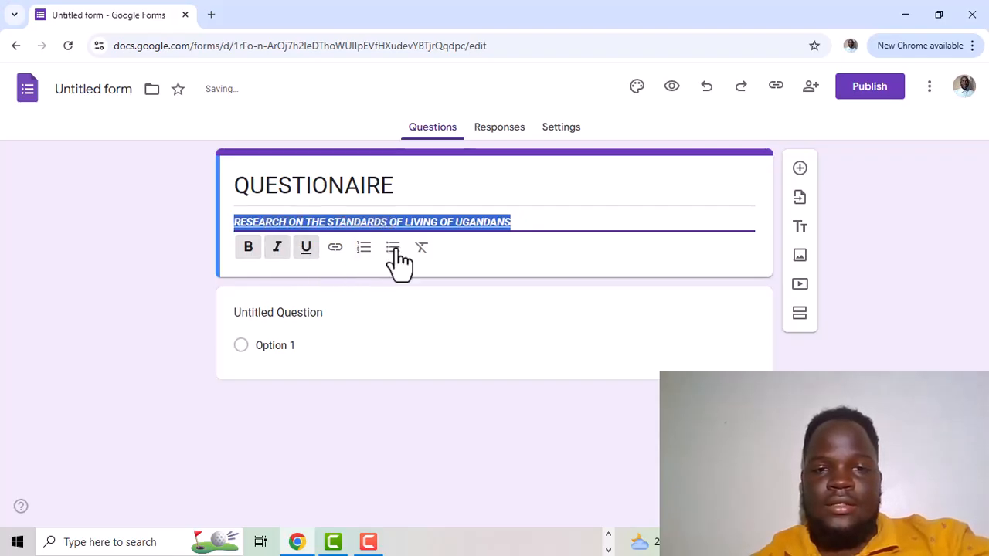
pyautogui.click(547, 190)
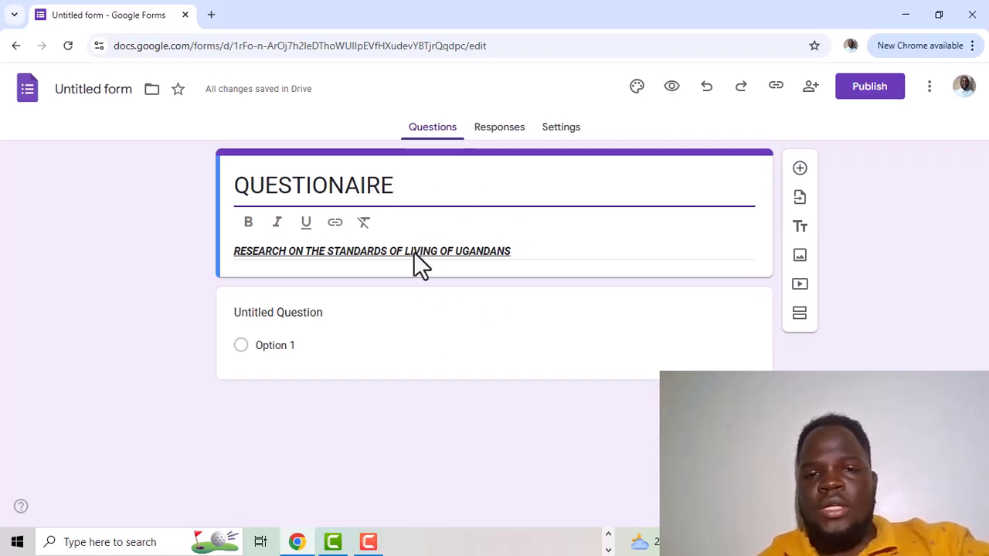
# Step: Replace the first question's default text with "NAME:"
pyautogui.click(405, 321)
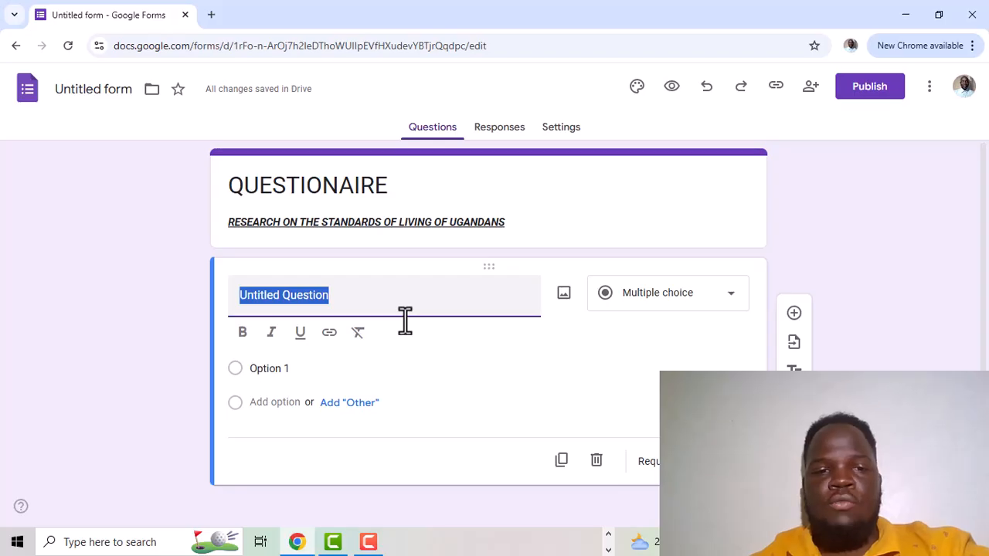
pyautogui.click(426, 295)
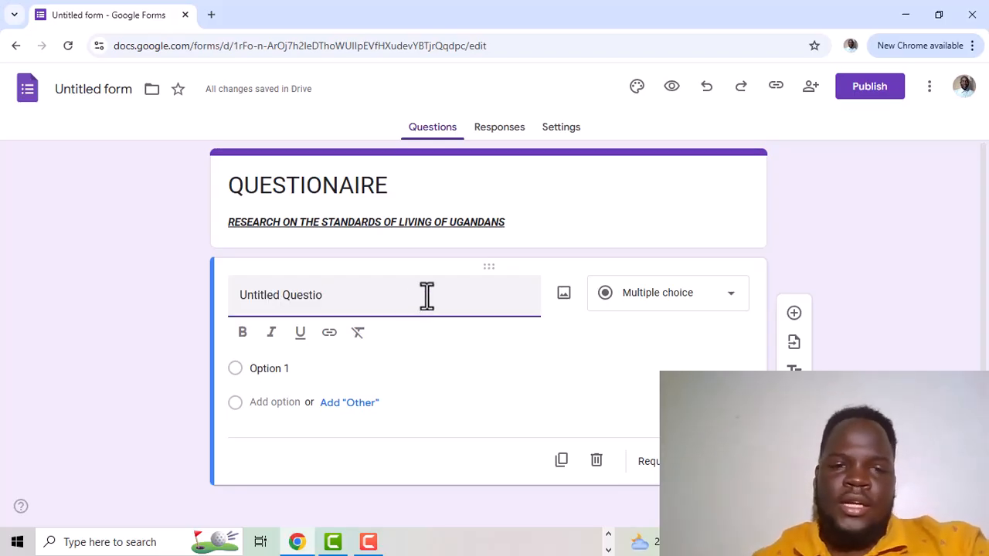
pyautogui.press('BackSpace')
pyautogui.press('BackSpace')
pyautogui.press('BackSpace')
pyautogui.press('BackSpace')
pyautogui.press('BackSpace')
pyautogui.press('BackSpace')
pyautogui.press('BackSpace')
pyautogui.press('BackSpace')
pyautogui.press('BackSpace')
pyautogui.press('BackSpace')
pyautogui.press('BackSpace')
pyautogui.press('BackSpace')
pyautogui.press('BackSpace')
pyautogui.press('BackSpace')
pyautogui.press('BackSpace')
pyautogui.press('BackSpace')
pyautogui.write('N')
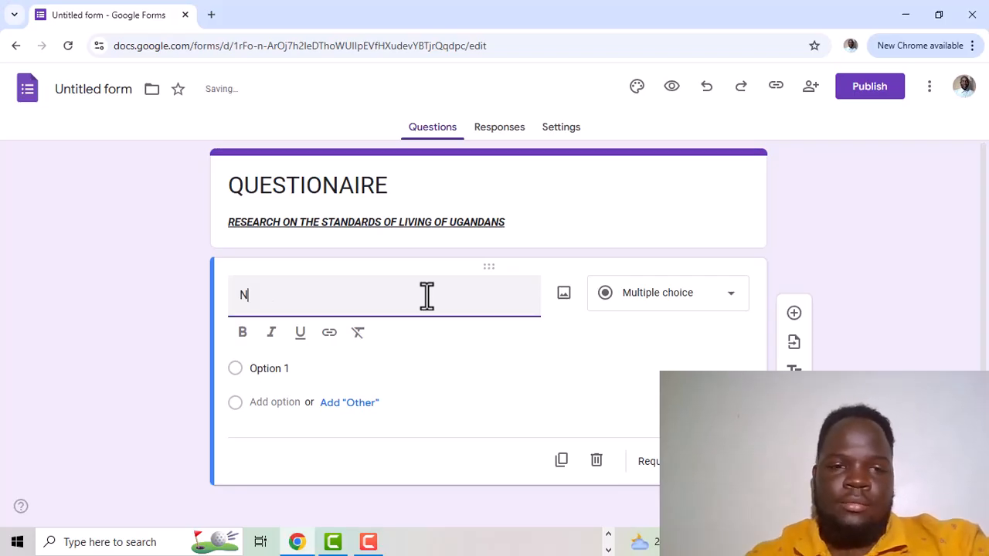
pyautogui.write('AME')
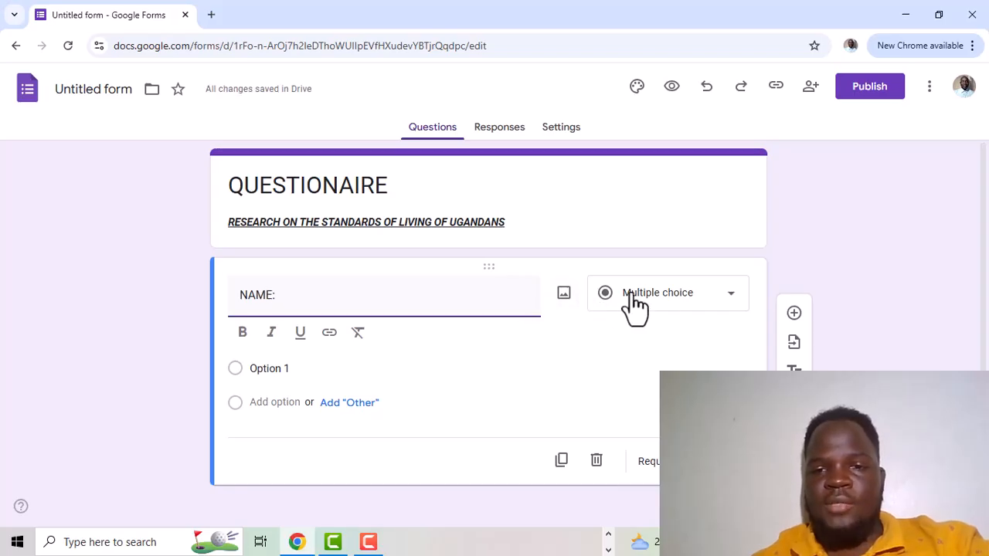
# Step: Change the NAME question to a short-answer type and retitle it "SURNAME:"
pyautogui.click(732, 303)
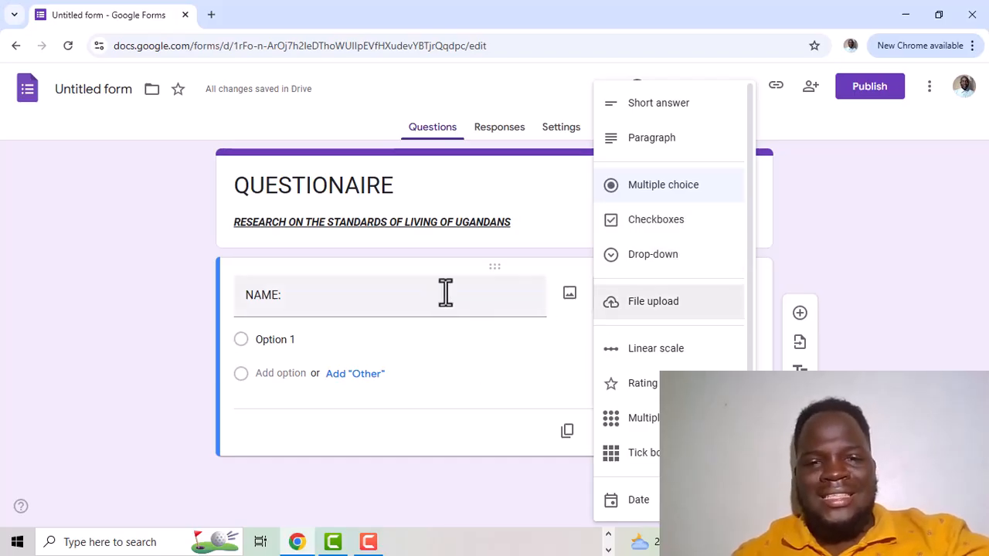
pyautogui.click(669, 106)
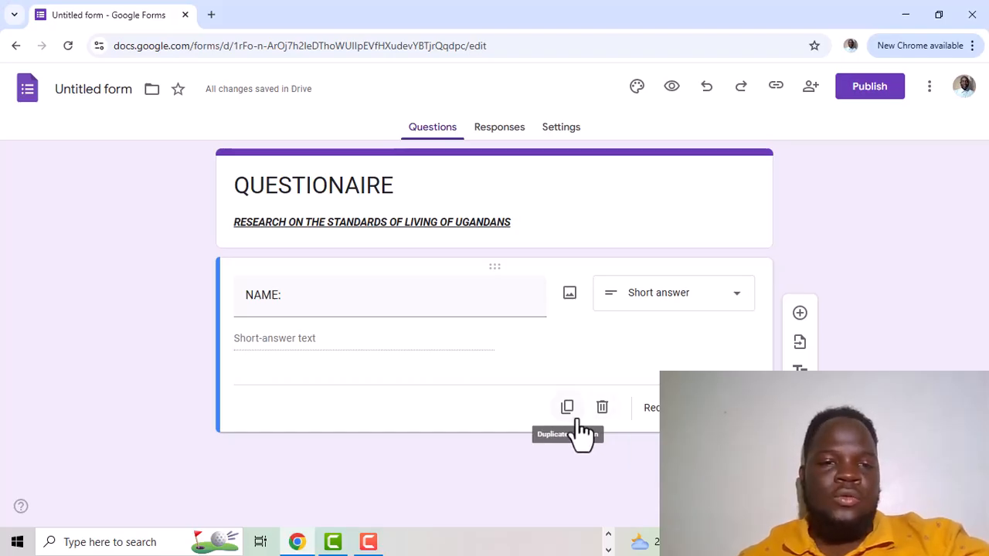
pyautogui.doubleClick(245, 299)
pyautogui.click(244, 299)
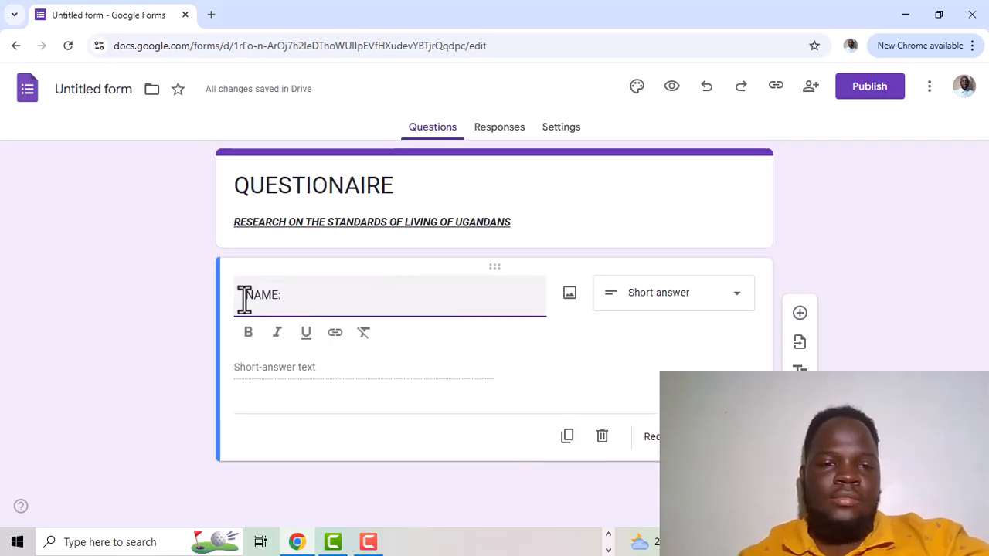
pyautogui.write('SUR')
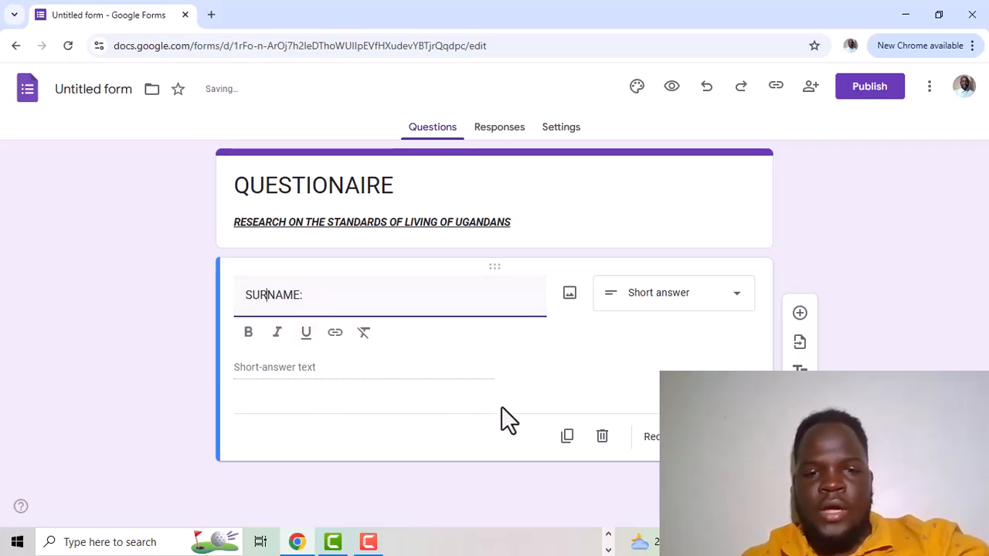
# Step: Duplicate the SURNAME question and retitle the copy "FIRST NAME:"
pyautogui.click(566, 437)
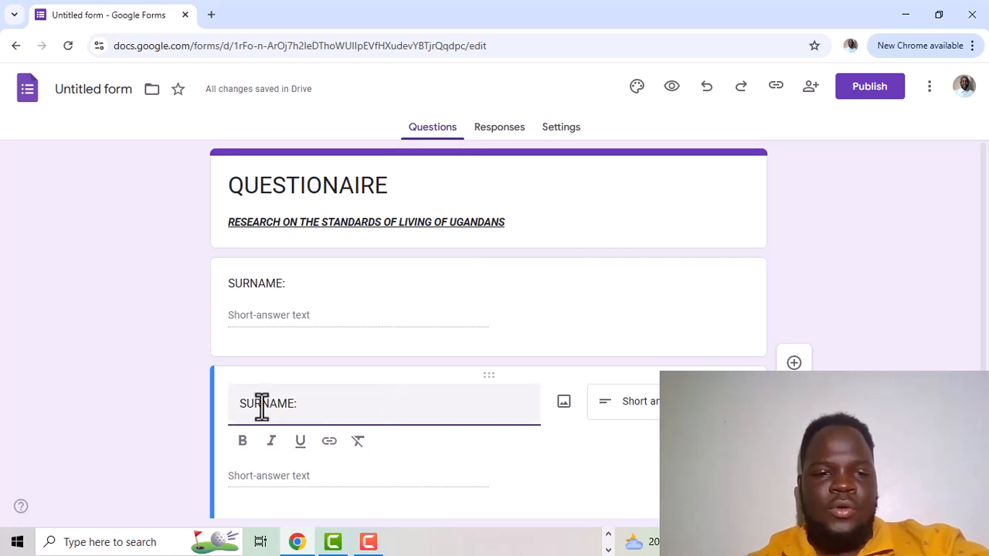
pyautogui.press('Delete')
pyautogui.press('Delete')
pyautogui.press('Delete')
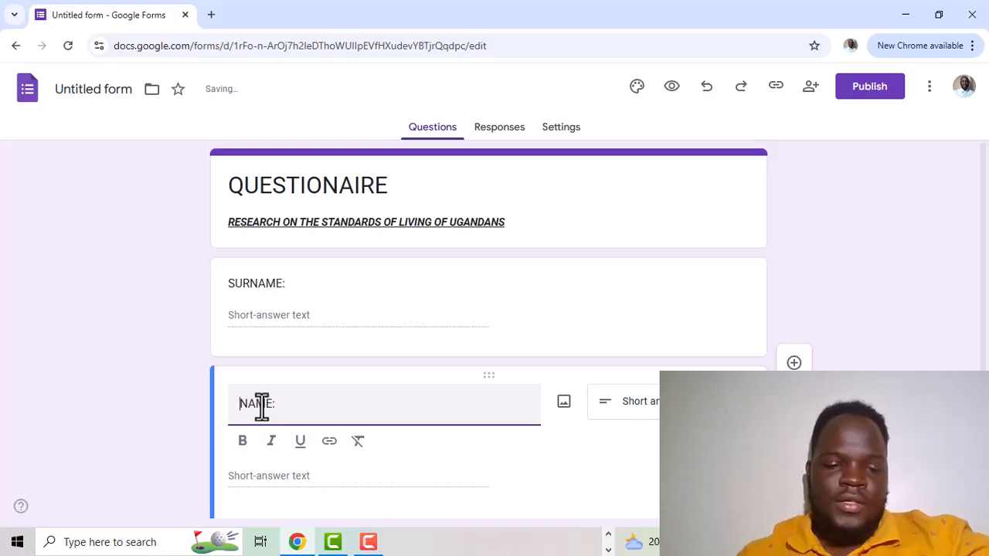
pyautogui.write('RIS')
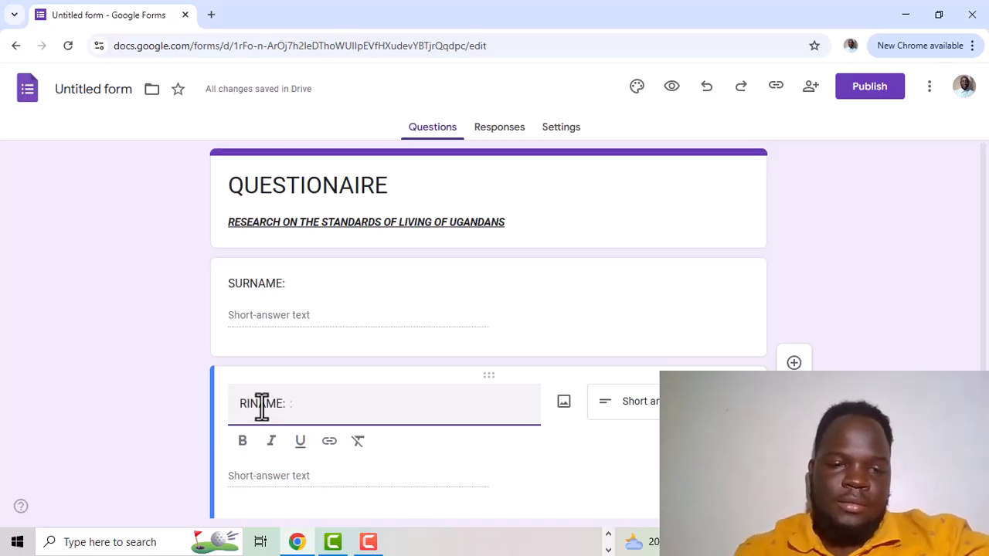
pyautogui.press('BackSpace')
pyautogui.press('BackSpace')
pyautogui.press('BackSpace')
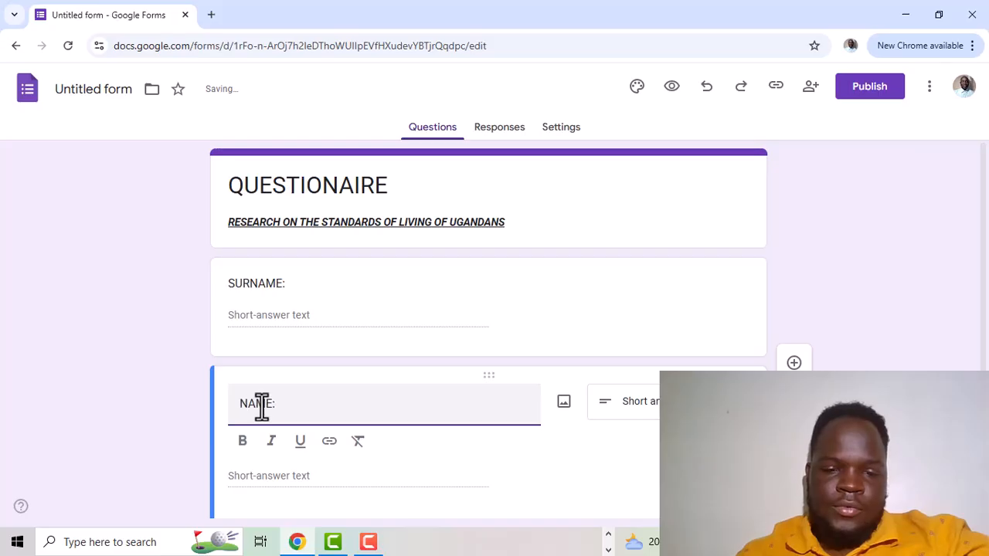
pyautogui.write('FI')
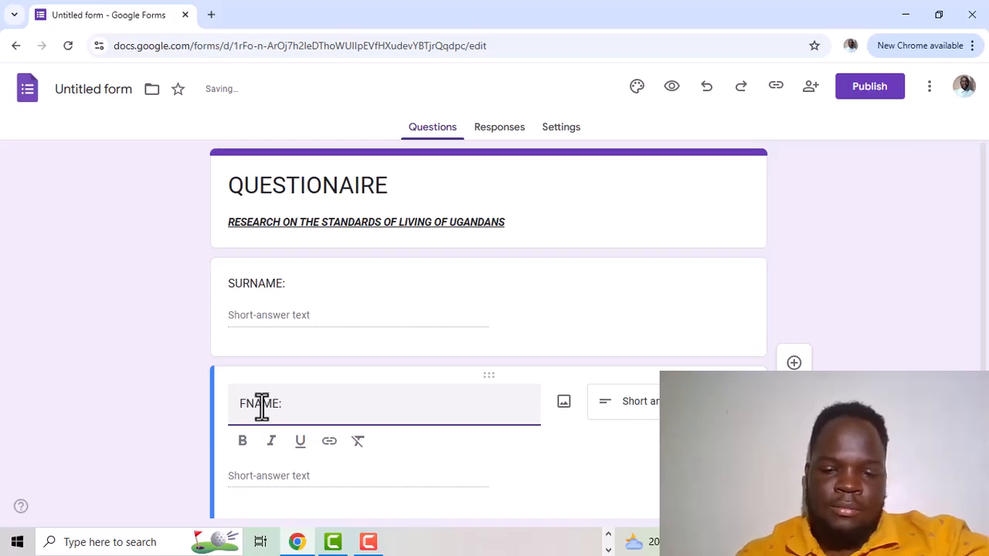
pyautogui.write('RST')
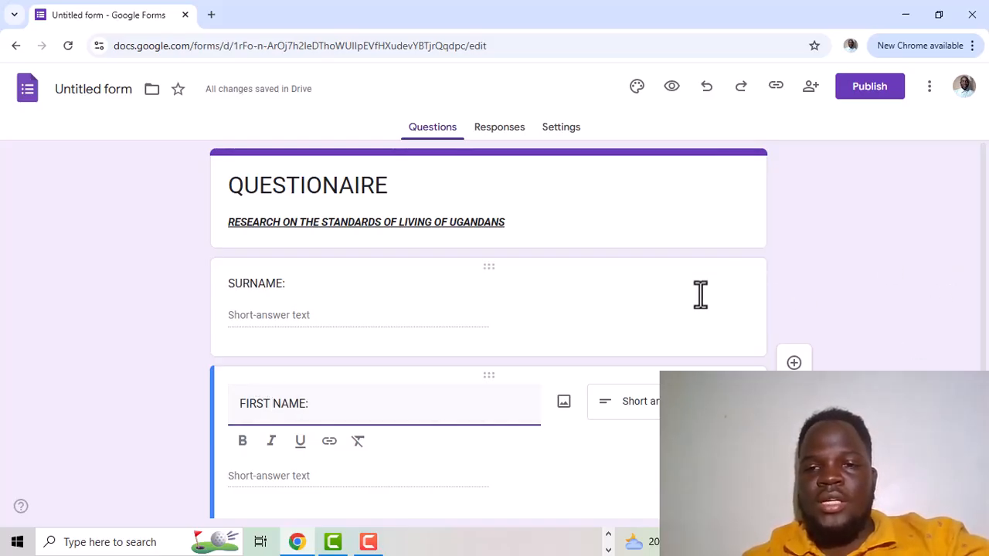
# Step: Mark both the SURNAME and FIRST NAME questions as required
pyautogui.click(444, 285)
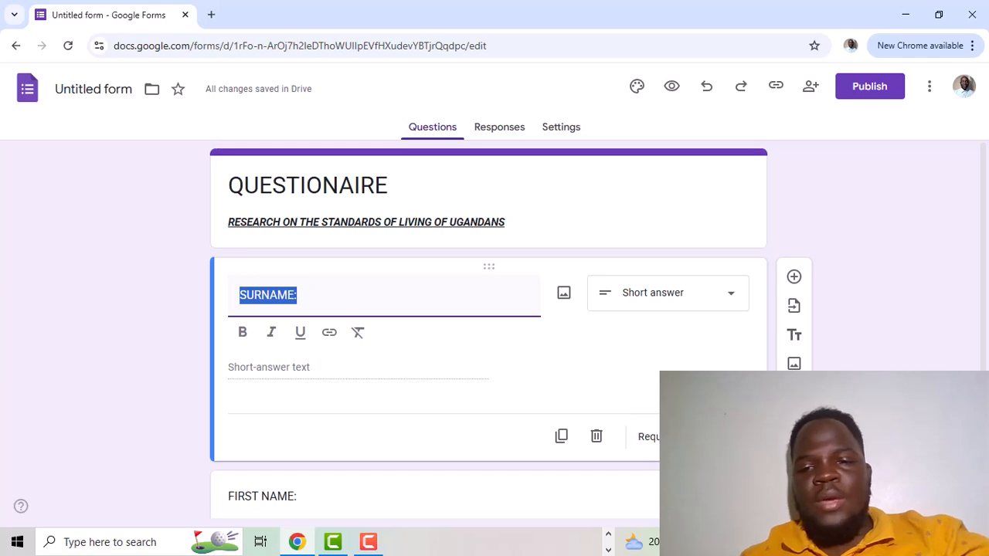
pyautogui.press('Tab')
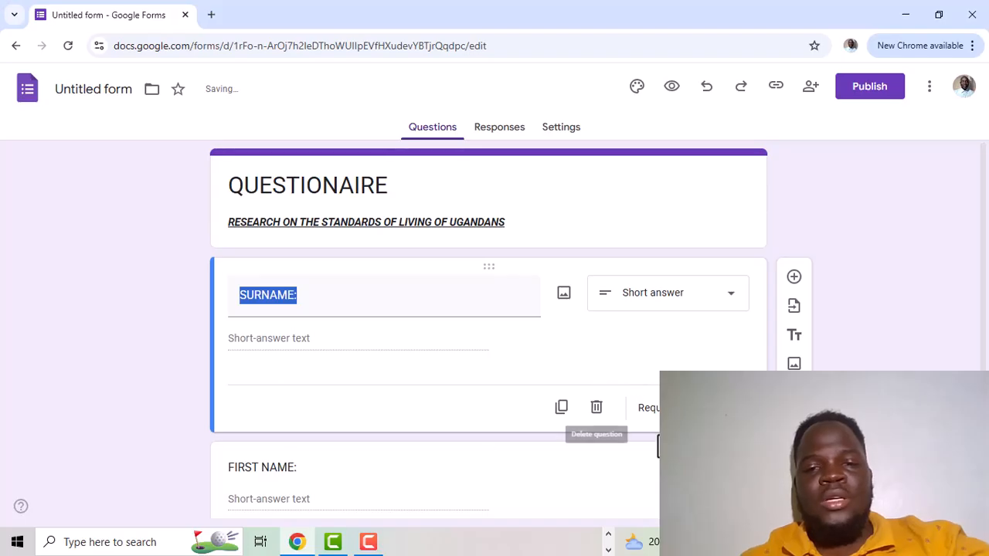
pyautogui.click(262, 466)
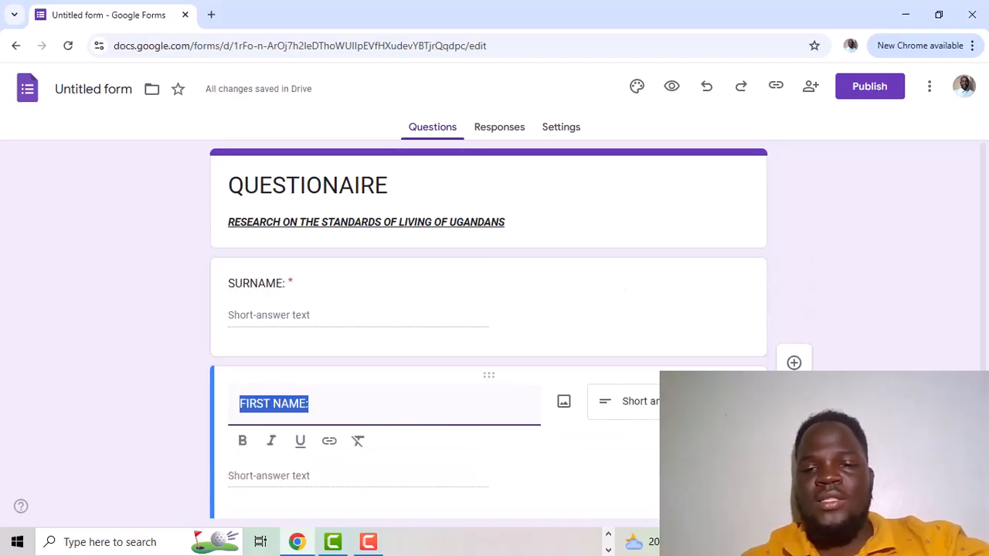
pyautogui.scroll(-1, 489, 332)
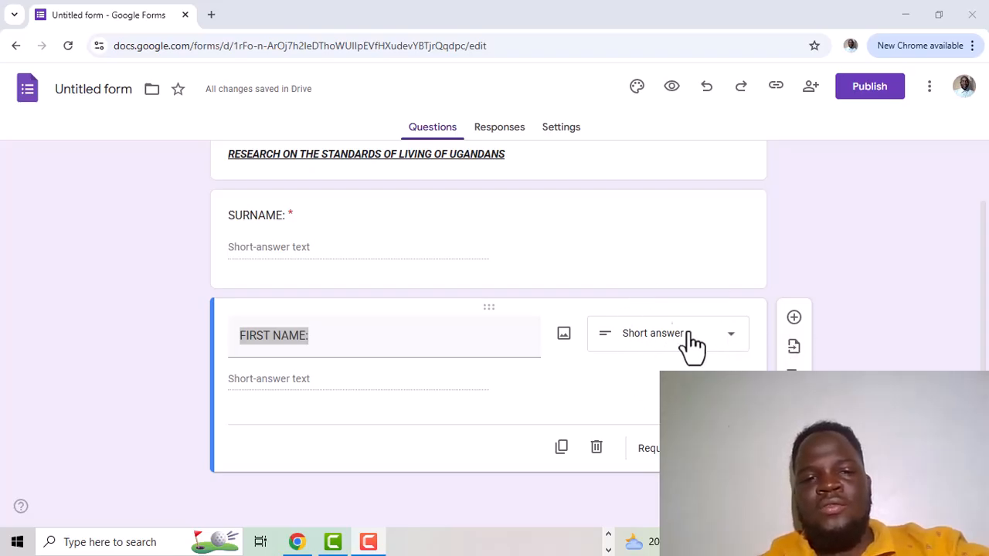
# Step: Add a new question below FIRST NAME titled "NATURE OF OCCUPATION:"
pyautogui.click(794, 318)
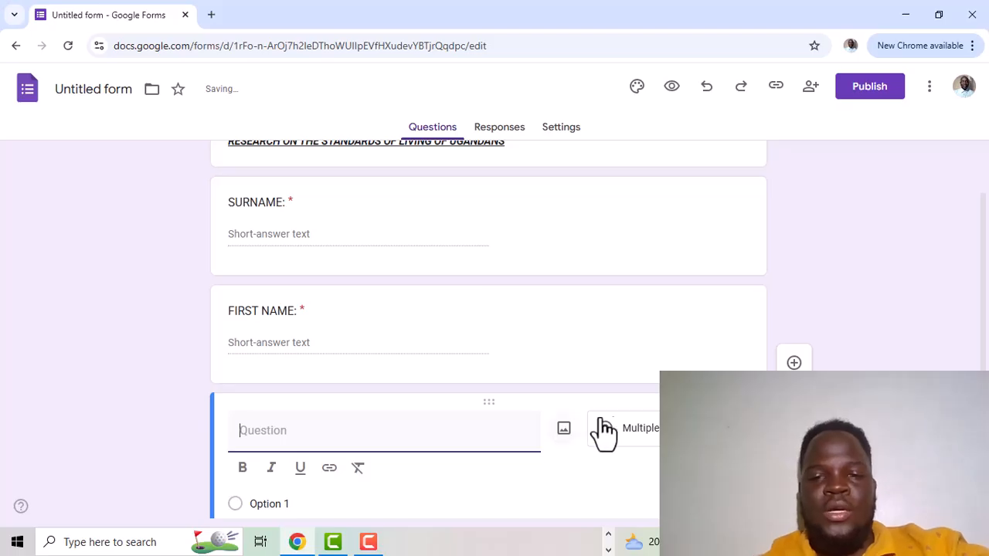
pyautogui.scroll(-1, 641, 435)
pyautogui.scroll(-1, 641, 435)
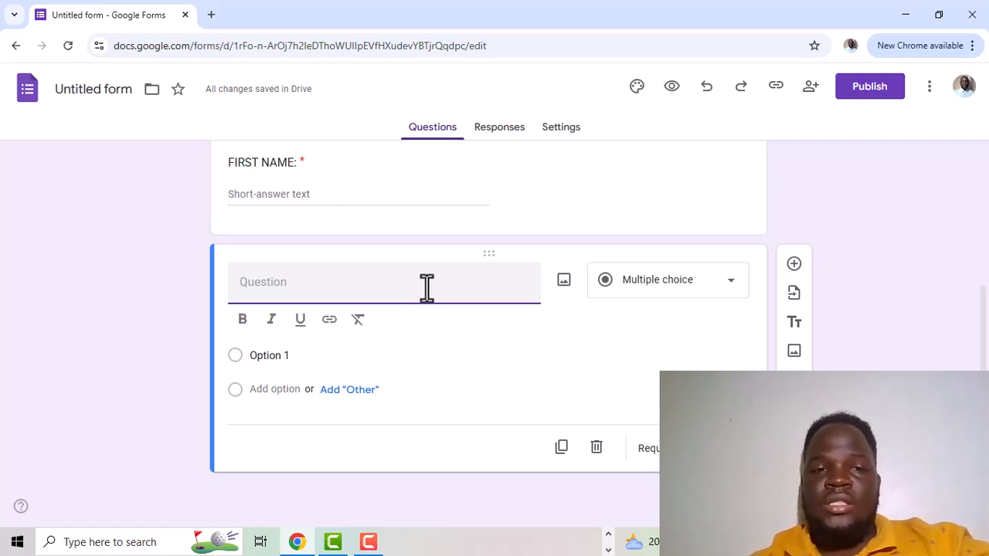
pyautogui.write('NTURE')
pyautogui.press('BackSpace')
pyautogui.press('BackSpace')
pyautogui.press('BackSpace')
pyautogui.press('BackSpace')
pyautogui.write('A')
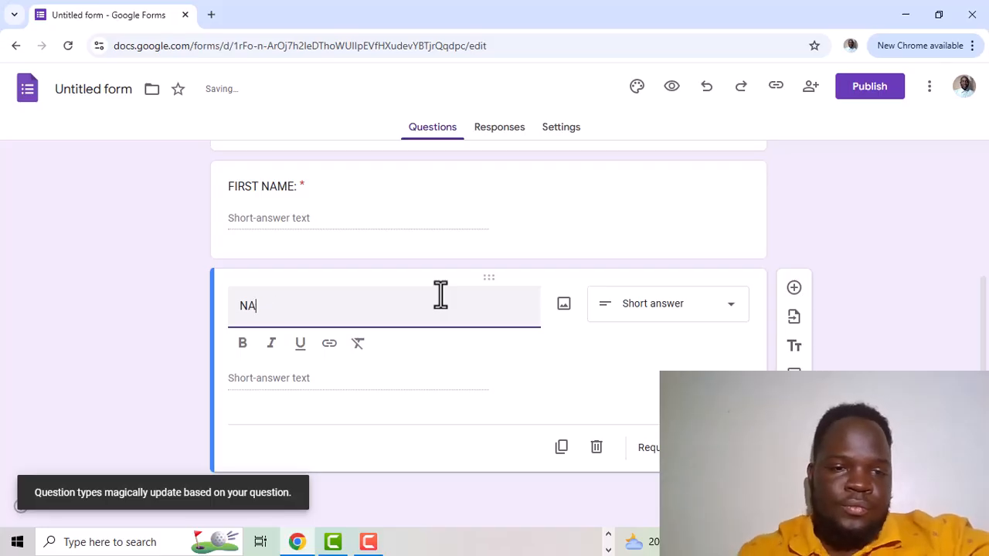
pyautogui.write('TURE ')
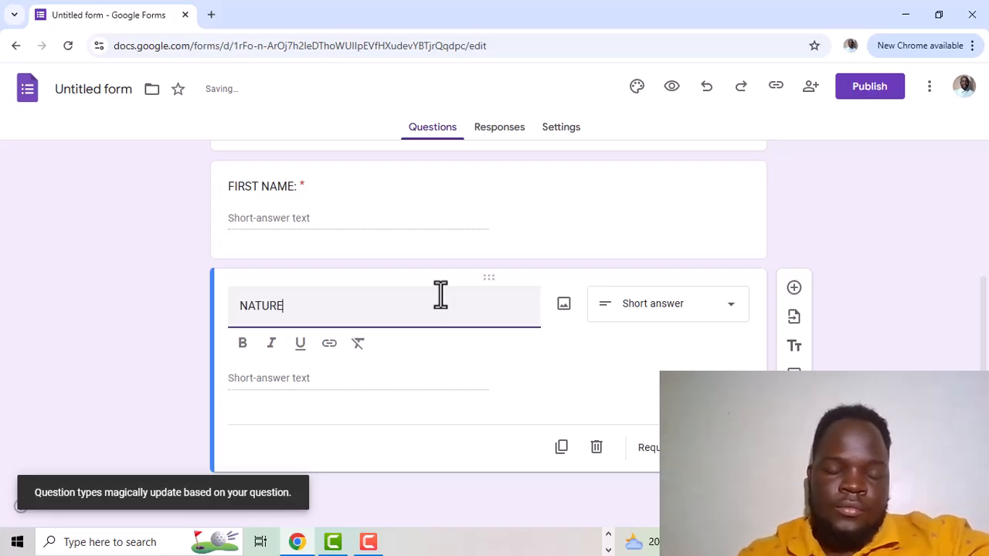
pyautogui.write('OF O')
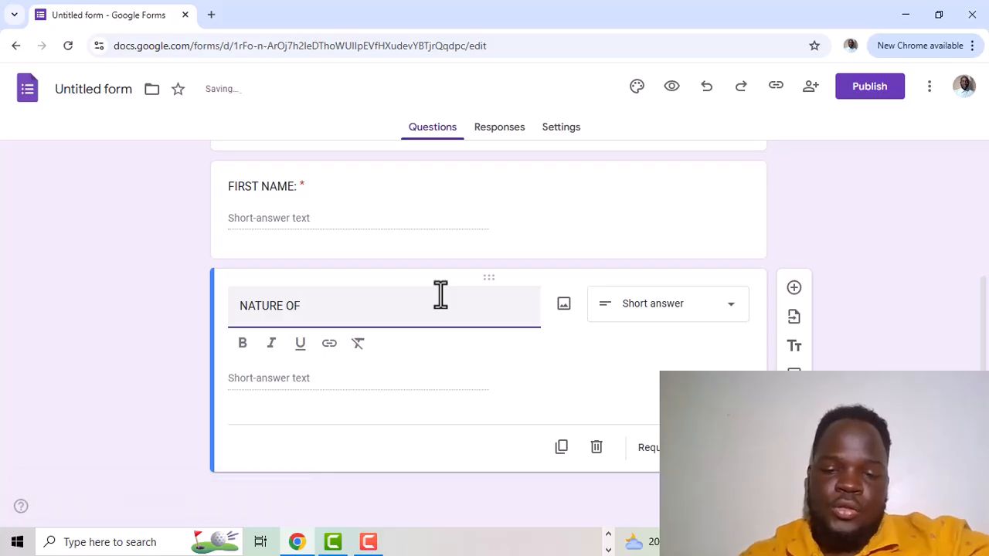
pyautogui.press('BackSpace')
pyautogui.write('C')
pyautogui.press('BackSpace')
pyautogui.press('BackSpace')
pyautogui.write('O')
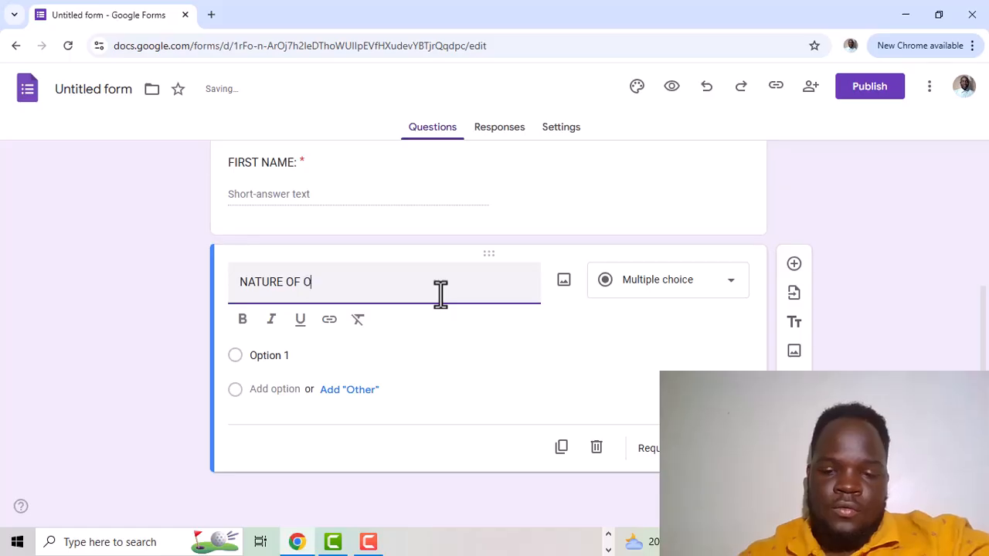
pyautogui.write('CCU')
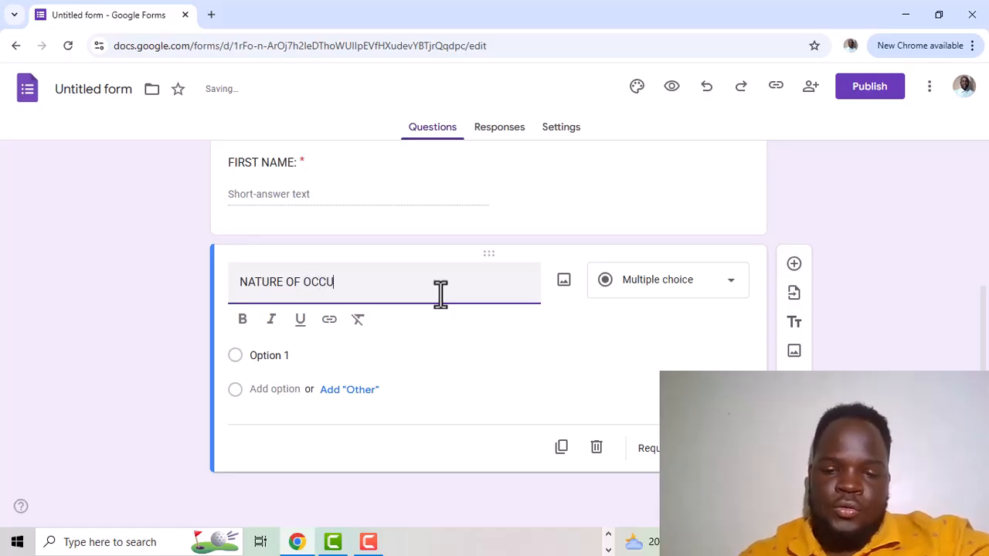
pyautogui.write('PATION:')
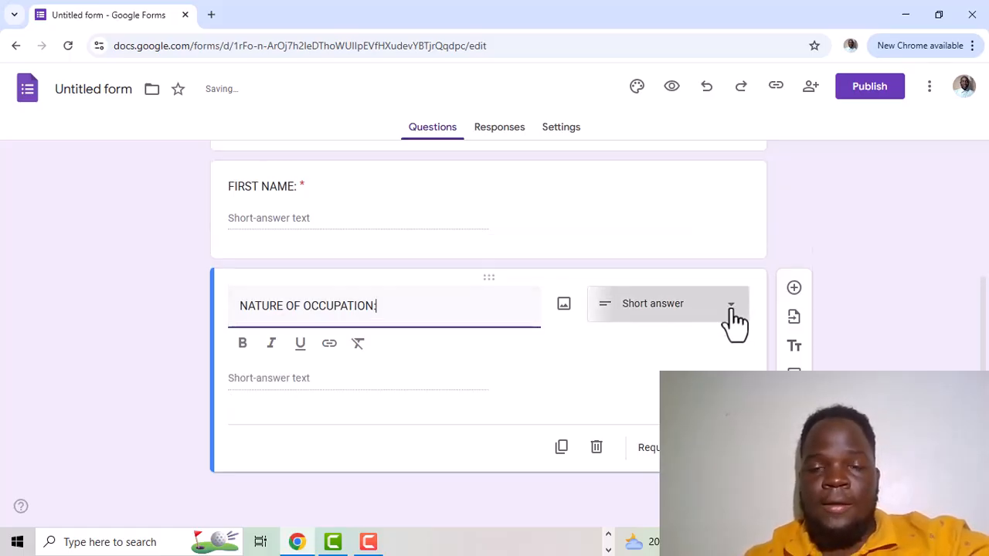
# Step: Change the NATURE OF OCCUPATION question to a drop-down and enter "CIVIL SERVANT" as its first option
pyautogui.click(734, 320)
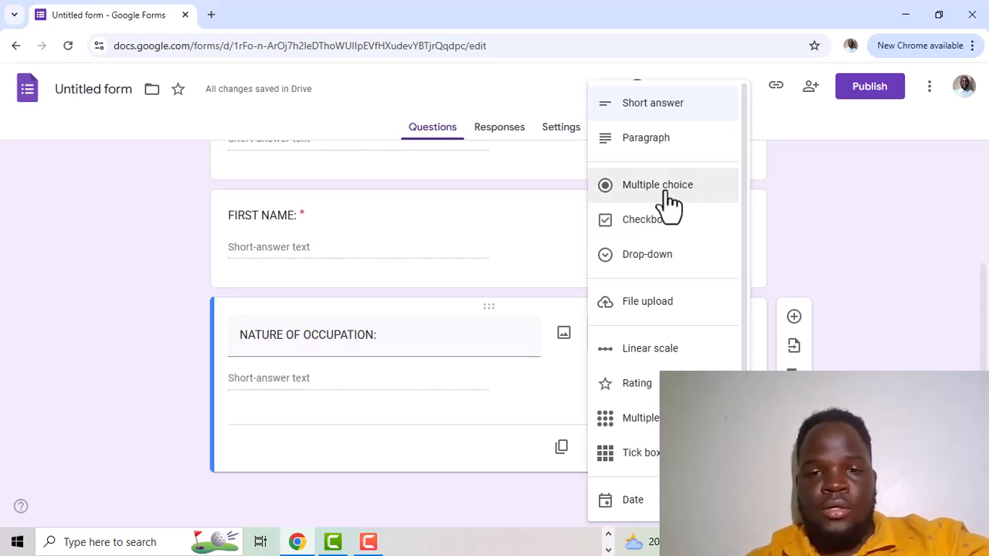
pyautogui.click(675, 267)
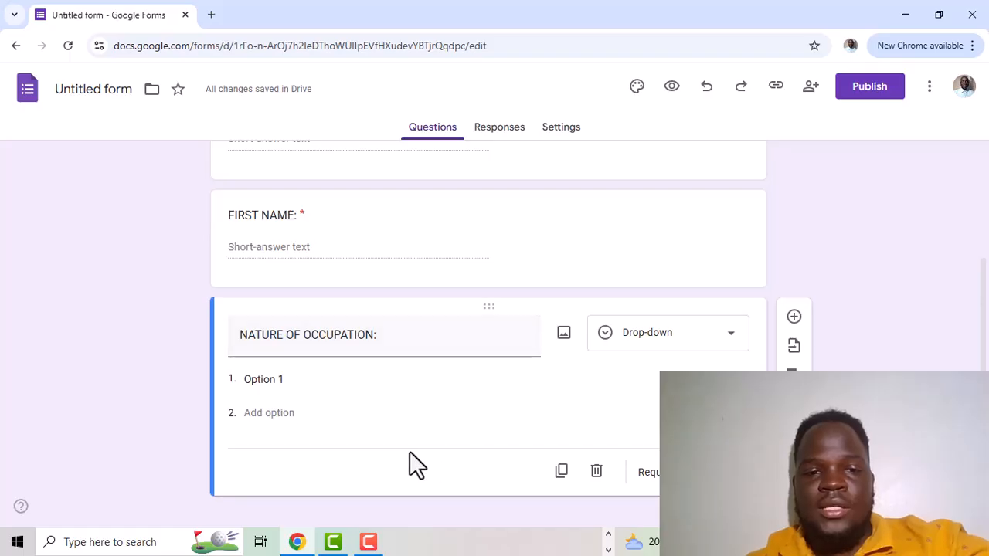
pyautogui.click(418, 382)
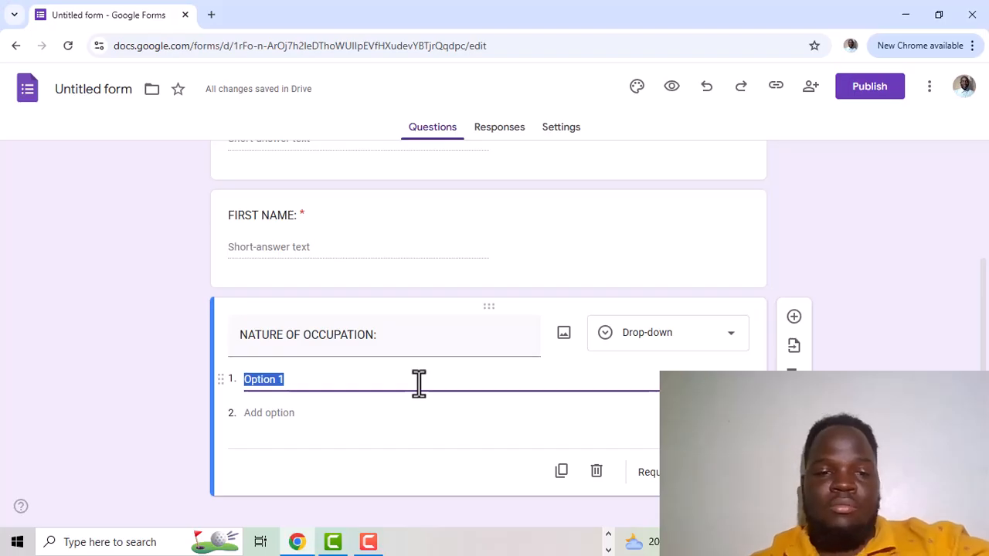
pyautogui.write('CIVIL')
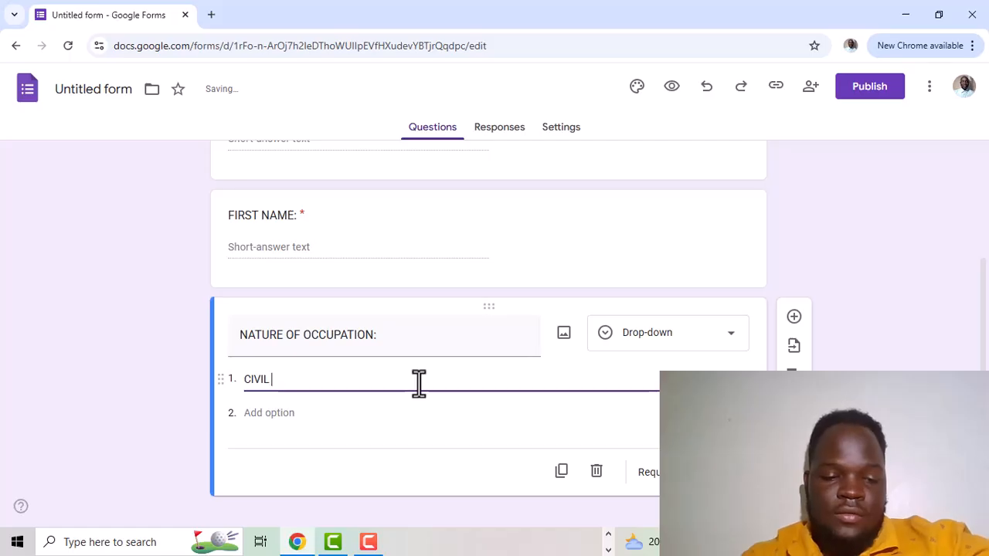
pyautogui.write(' SERVANT')
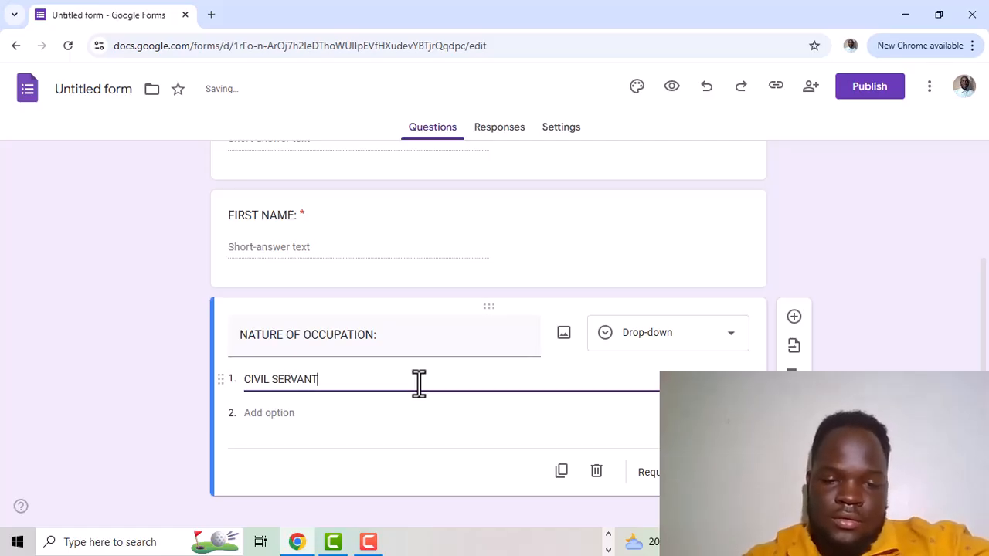
# Step: Add "PUBLIC SERVANT" as the second option of the NATURE OF OCCUPATION drop-down
pyautogui.click(384, 417)
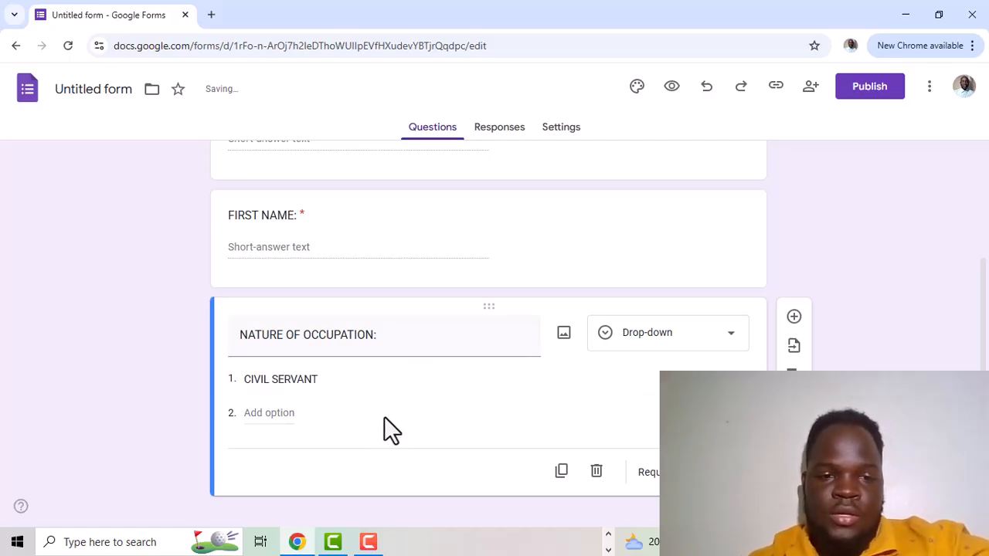
pyautogui.click(263, 414)
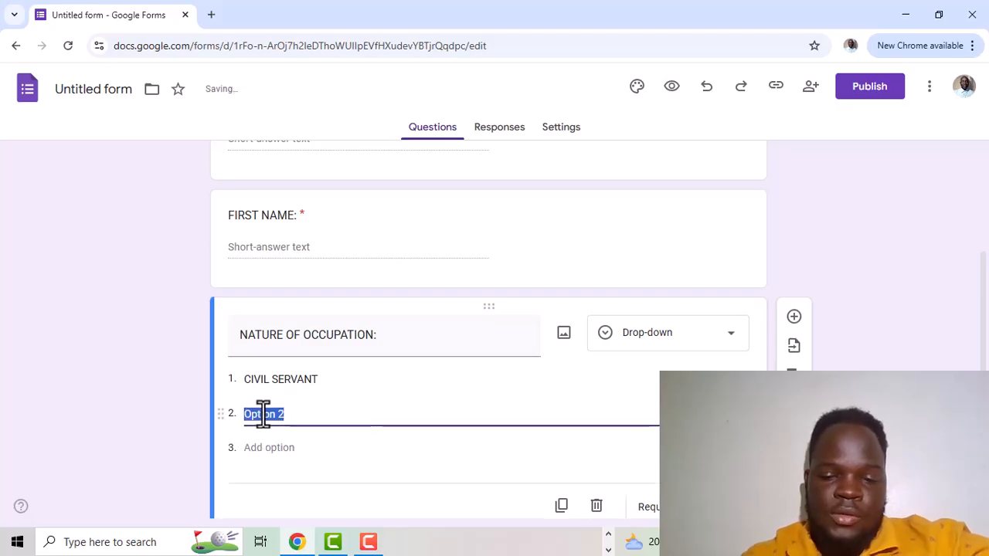
pyautogui.write('PUBLIC')
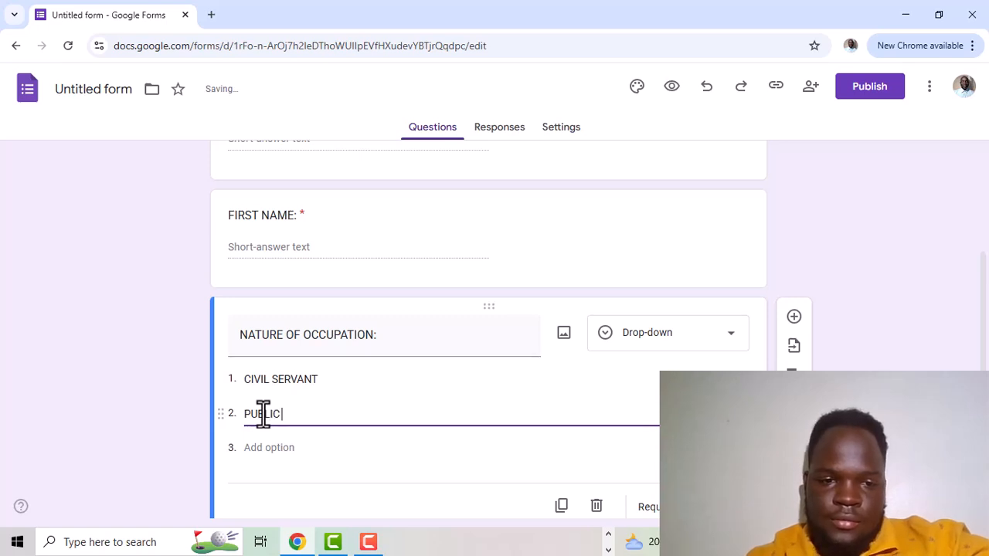
pyautogui.write(' SERVANT')
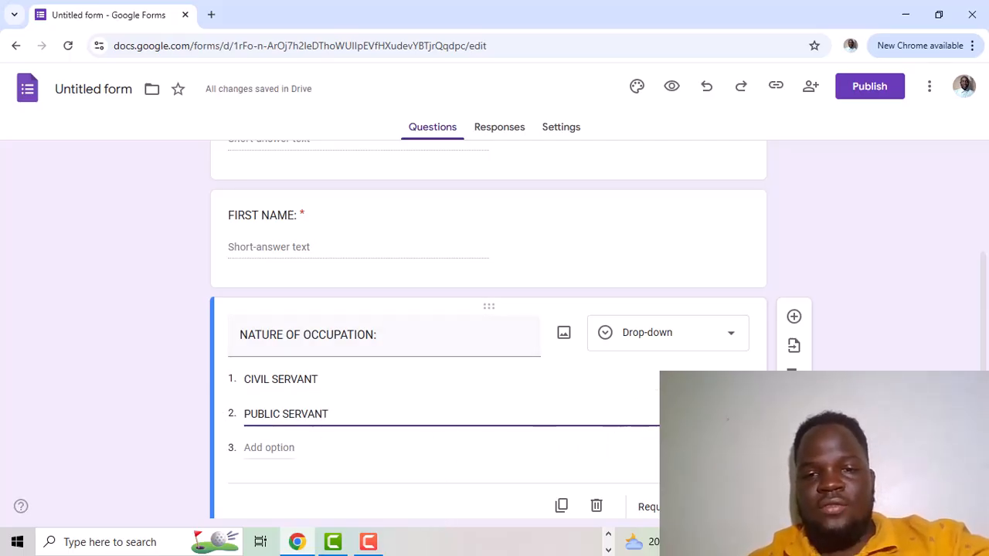
pyautogui.scroll(-1, 905, 279)
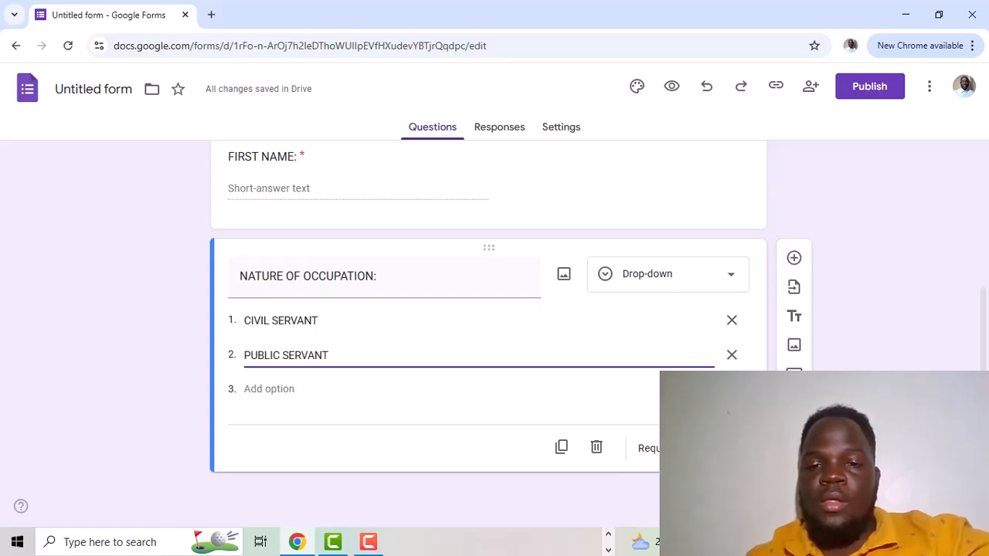
pyautogui.click(848, 357)
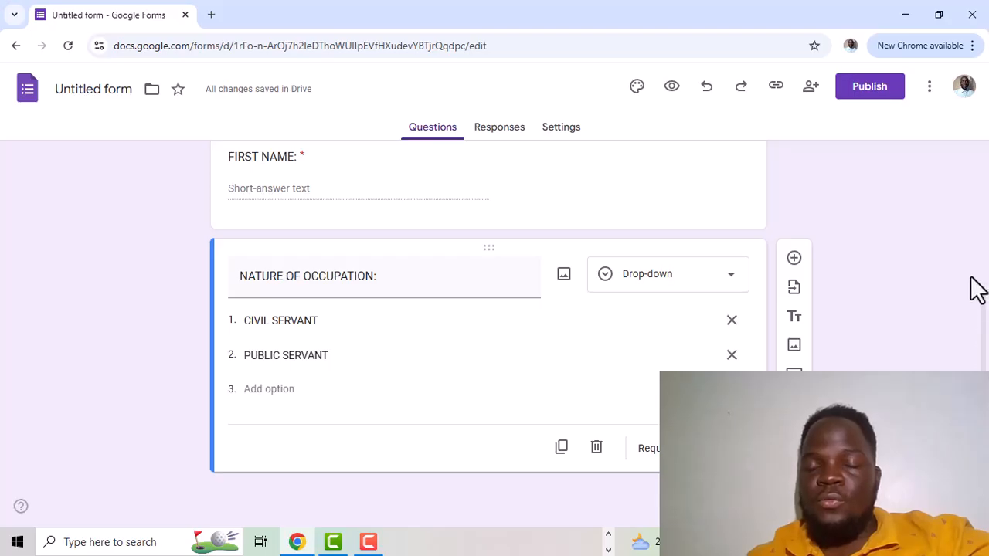
# Step: Open the form's responses view to examine the submitted responses
pyautogui.scroll(3, 985, 348)
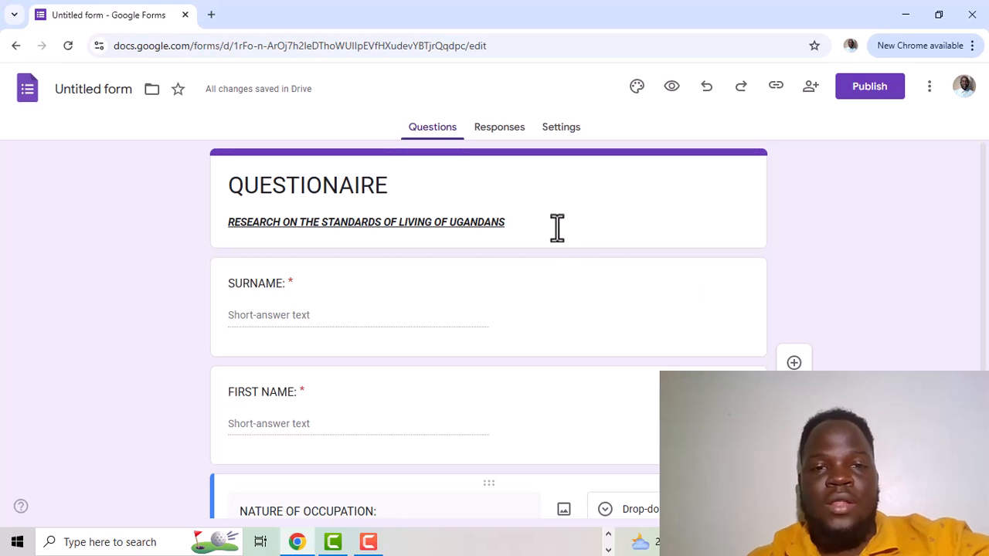
pyautogui.click(489, 136)
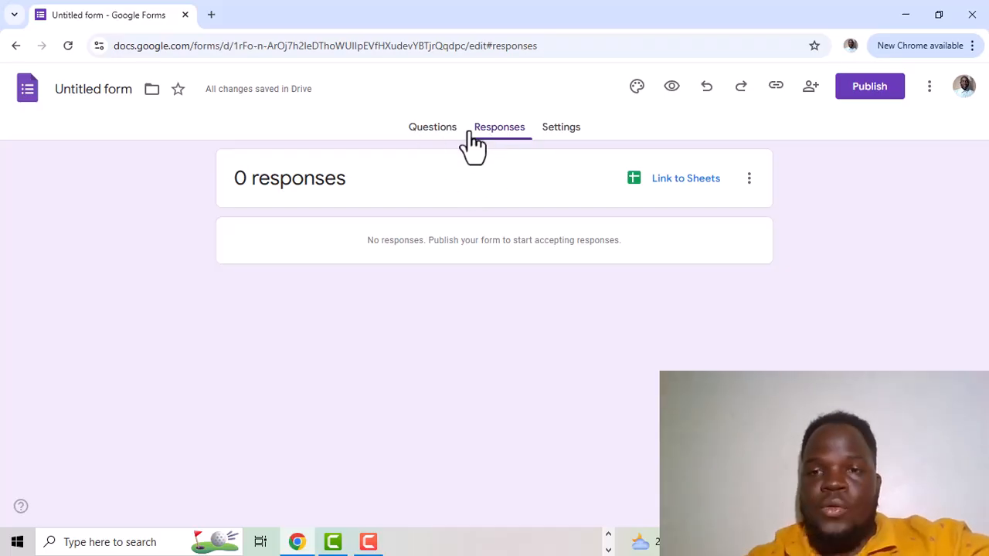
# Step: Return to the form's questions and publish the form, keeping its responders as anyone with the link
pyautogui.click(429, 138)
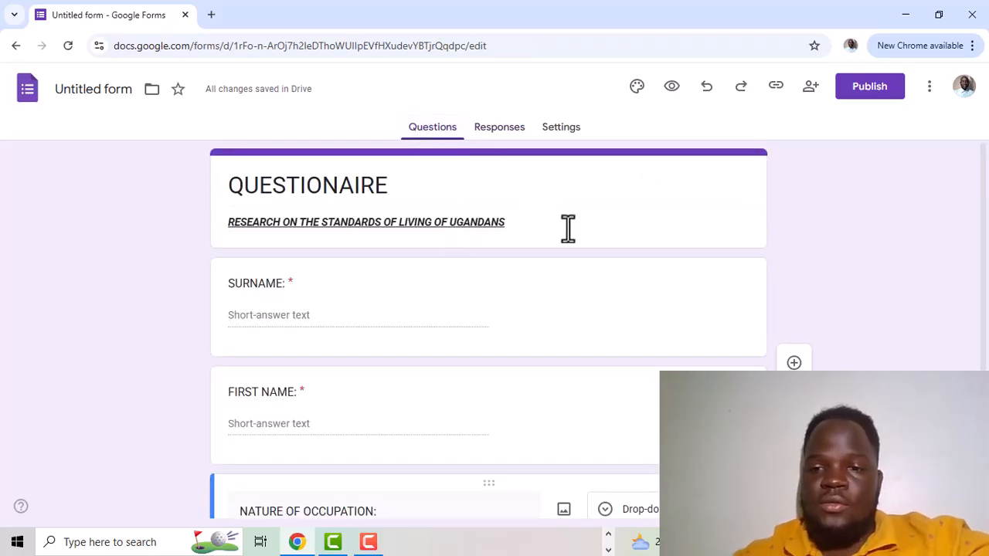
pyautogui.scroll(3, 568, 228)
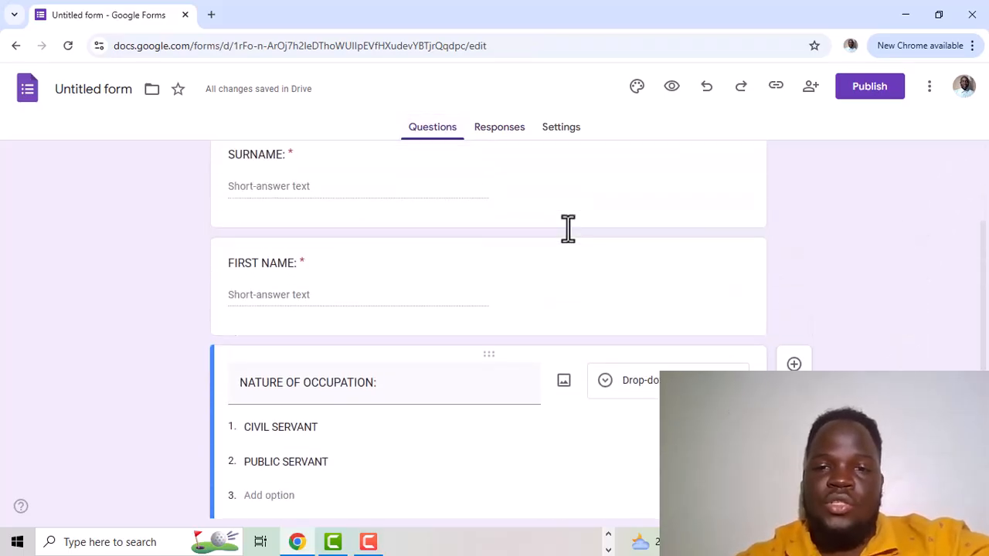
pyautogui.click(885, 93)
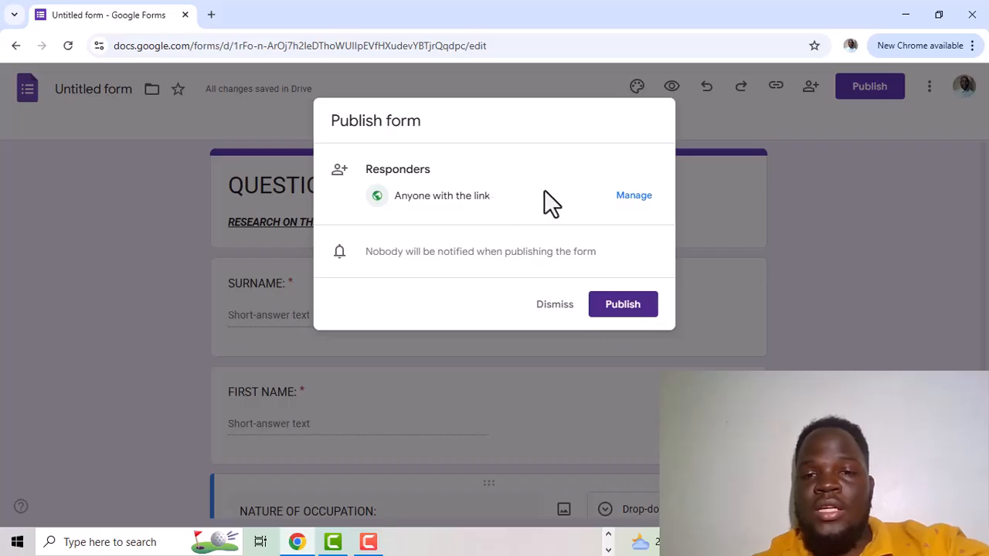
pyautogui.click(620, 199)
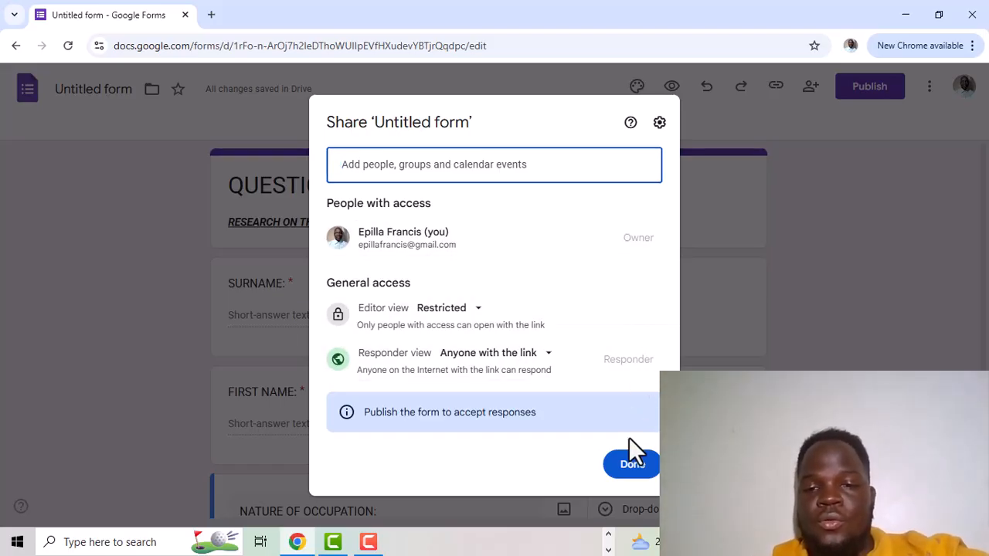
pyautogui.click(631, 464)
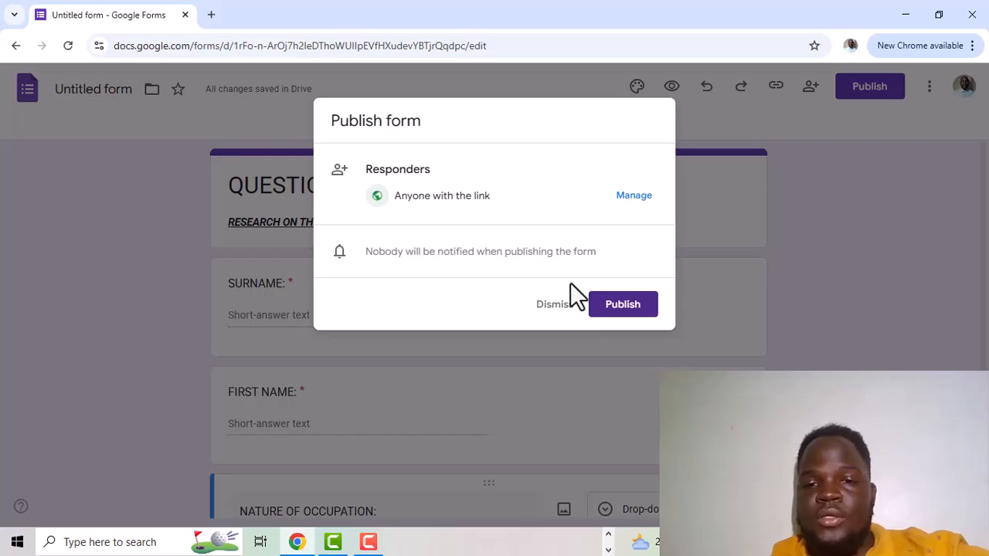
pyautogui.click(612, 311)
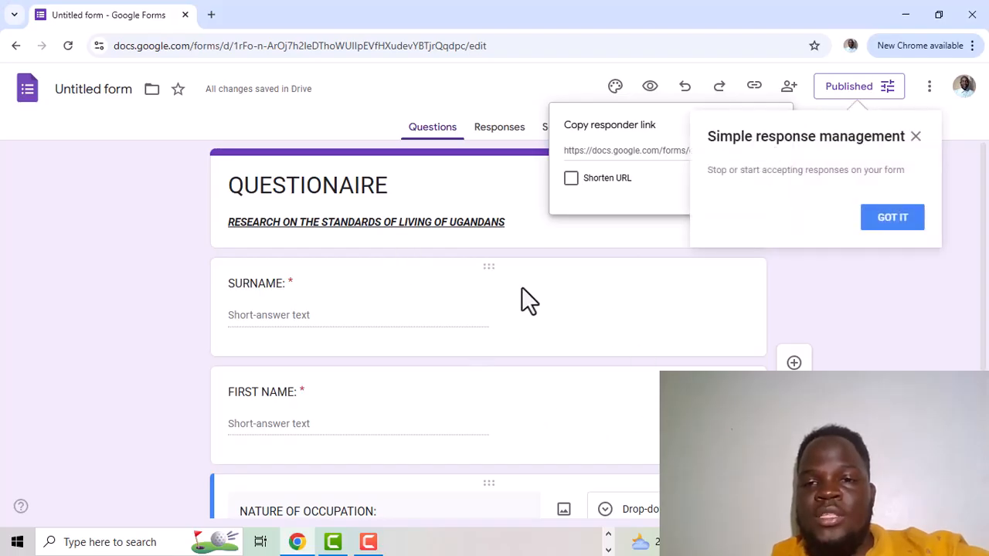
pyautogui.click(895, 218)
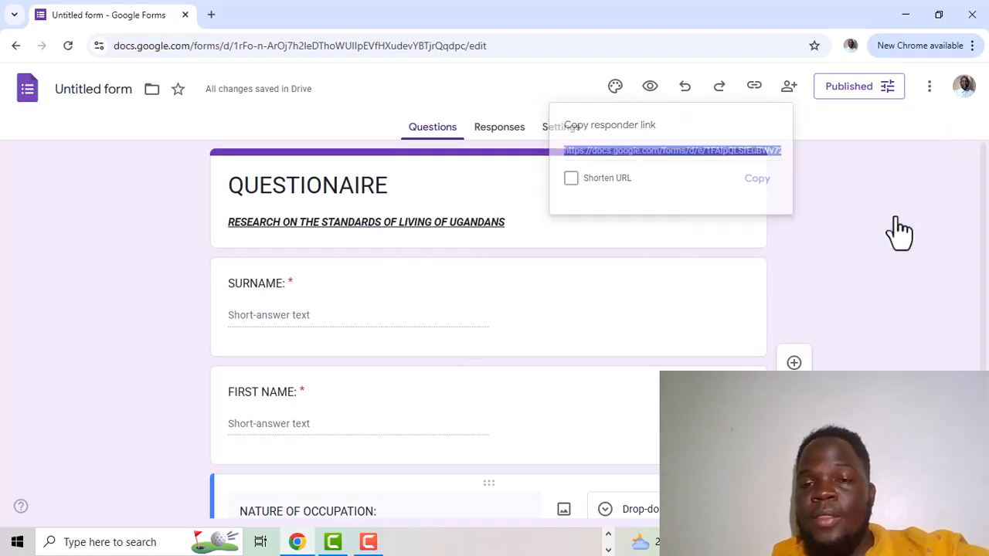
# Step: Copy the responder link from the published options and save those options with the form accepting responses
pyautogui.click(881, 96)
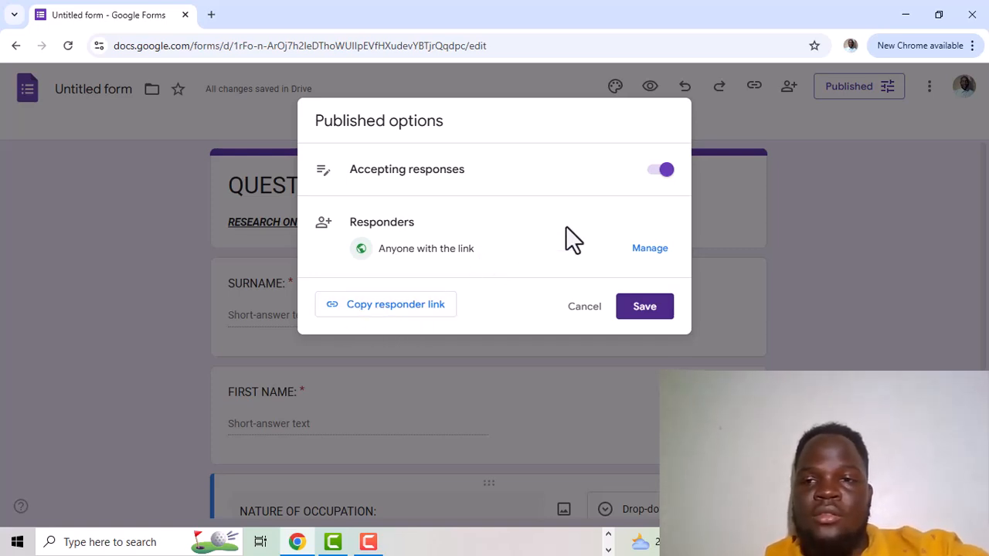
pyautogui.click(393, 308)
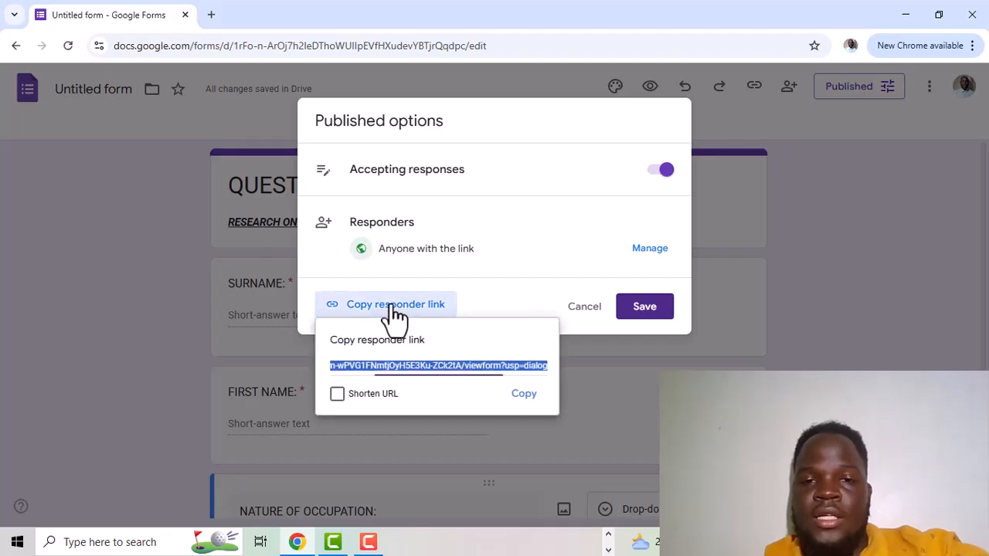
pyautogui.click(524, 396)
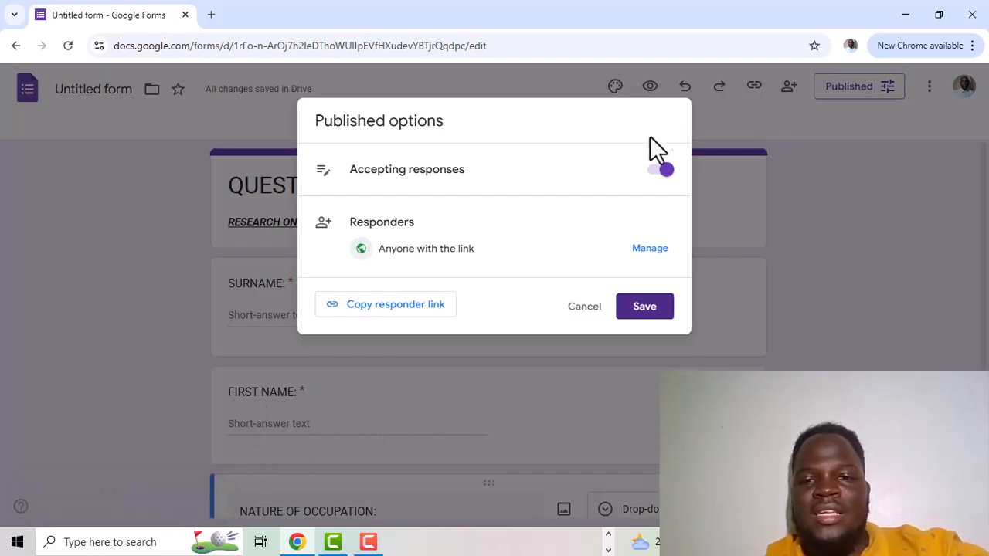
pyautogui.click(656, 309)
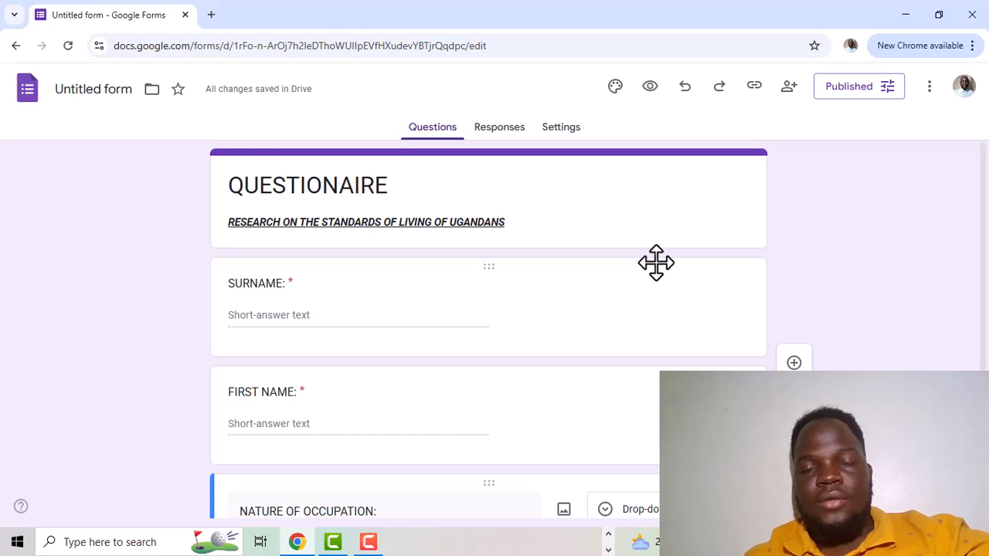
# Step: Check the published form's responses view for submissions
pyautogui.click(500, 144)
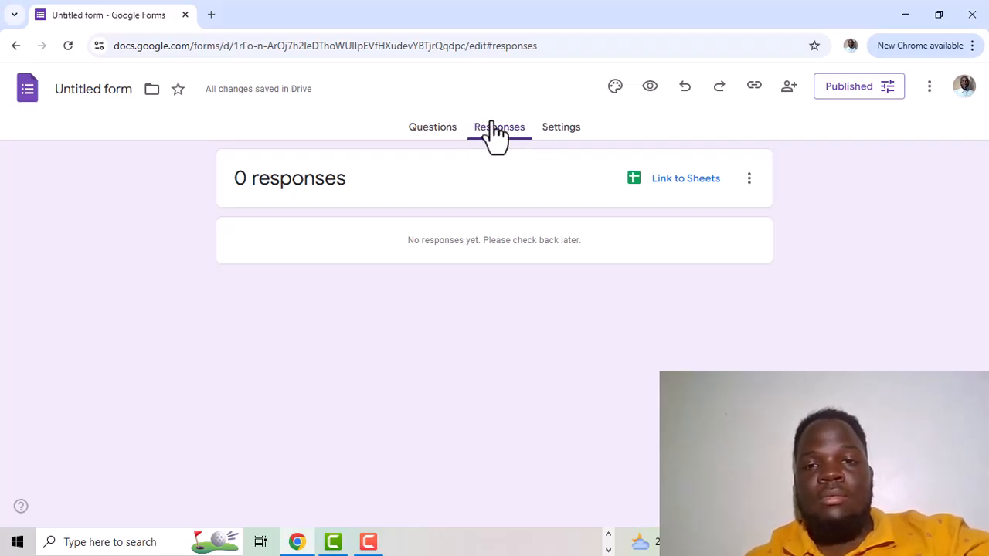
pyautogui.hotkey('alt', 'Right')
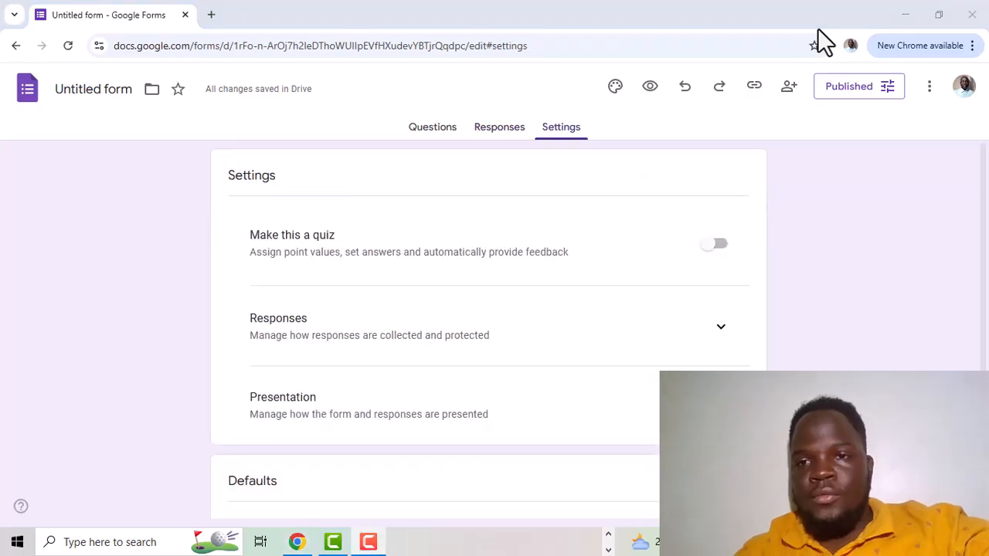
pyautogui.click(511, 131)
# Step: Try the "Make this a quiz" option in the form's settings and switch it back off
pyautogui.click(557, 144)
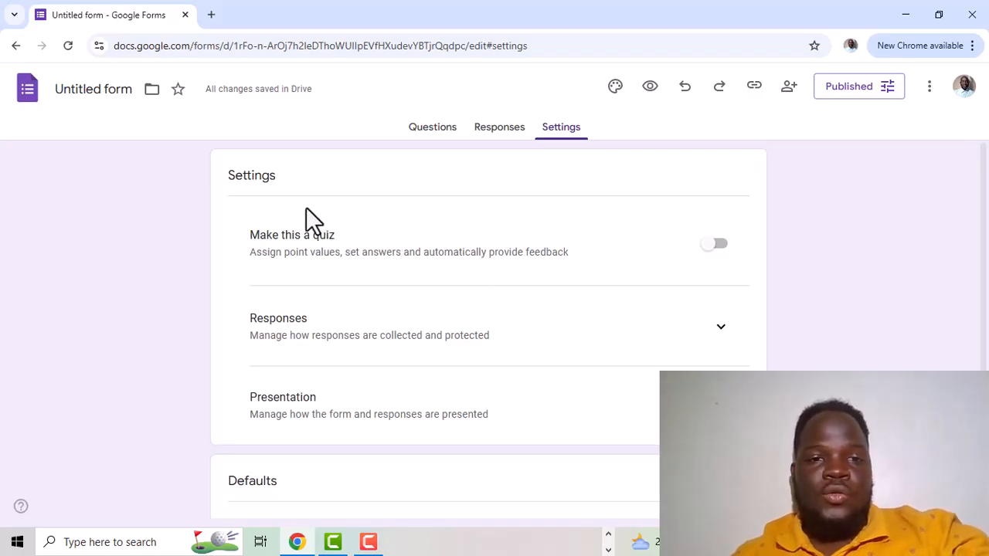
pyautogui.click(703, 246)
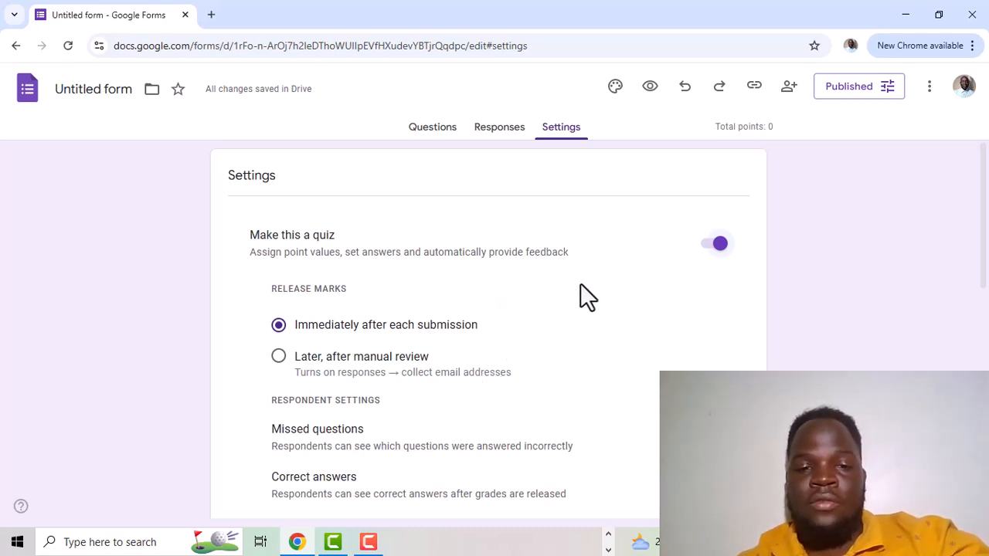
pyautogui.click(716, 248)
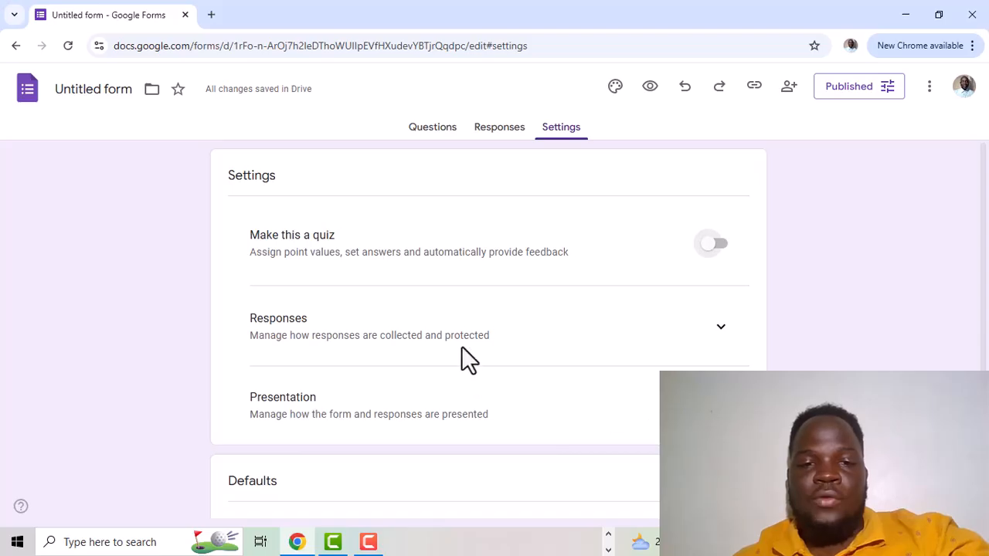
# Step: Examine the settings for how responses are collected and protected, and collapse that section again
pyautogui.click(721, 335)
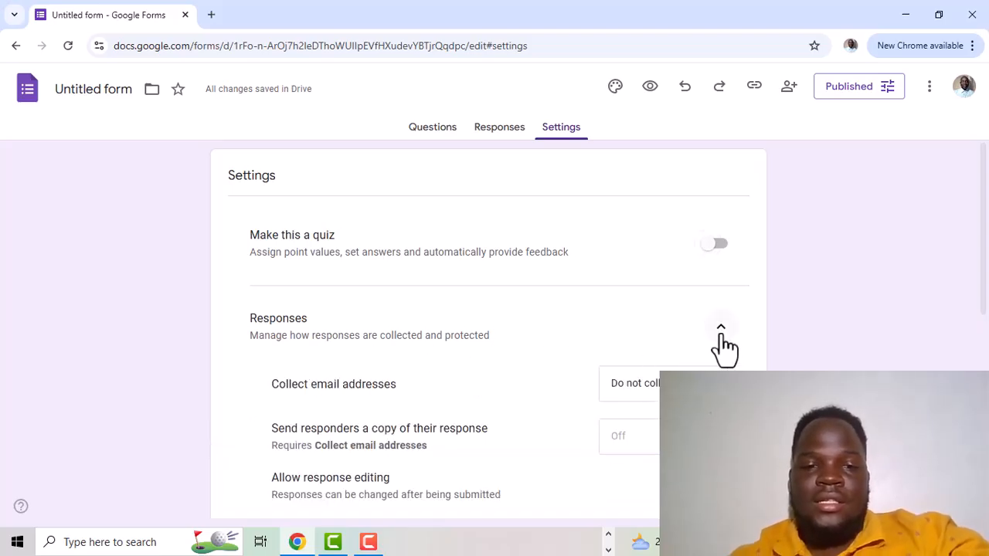
pyautogui.scroll(-2, 724, 347)
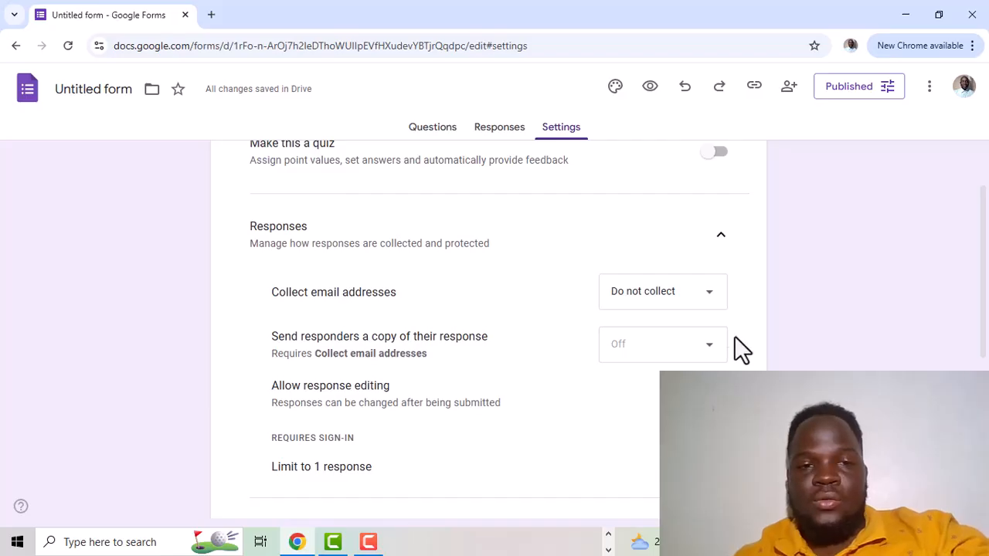
pyautogui.click(721, 236)
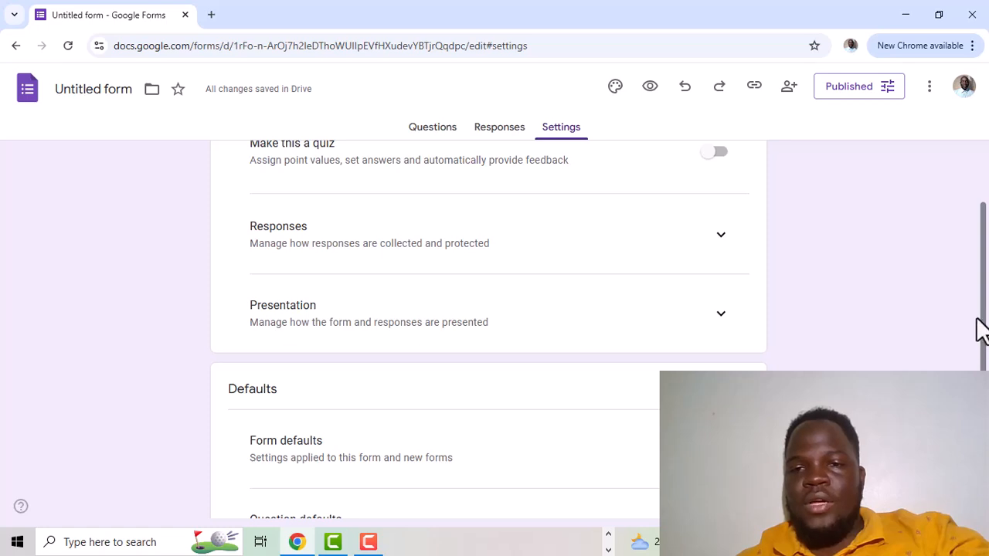
pyautogui.moveTo(983, 286); pyautogui.dragTo(981, 188)
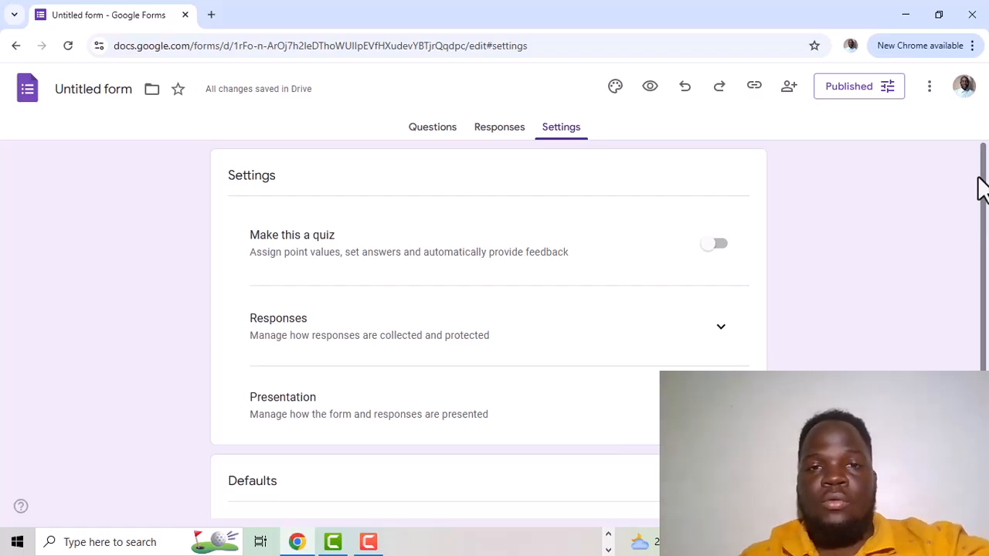